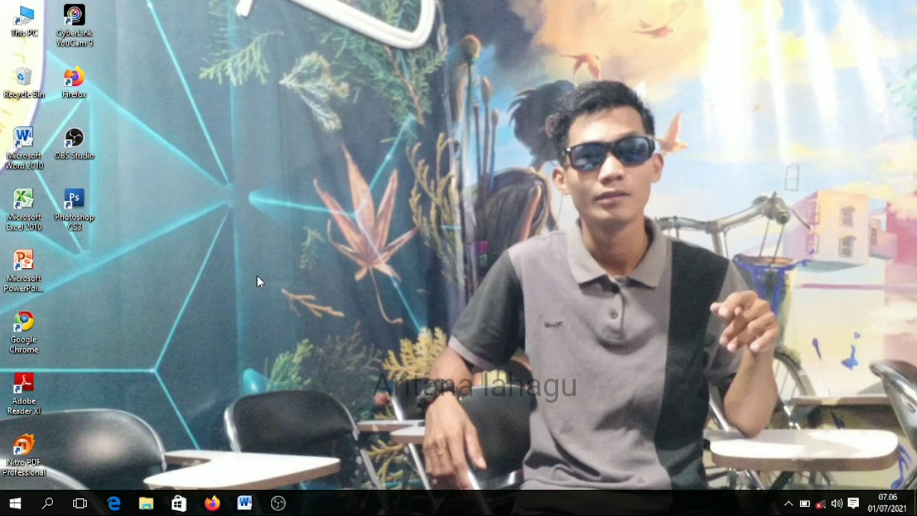
click(278, 495)
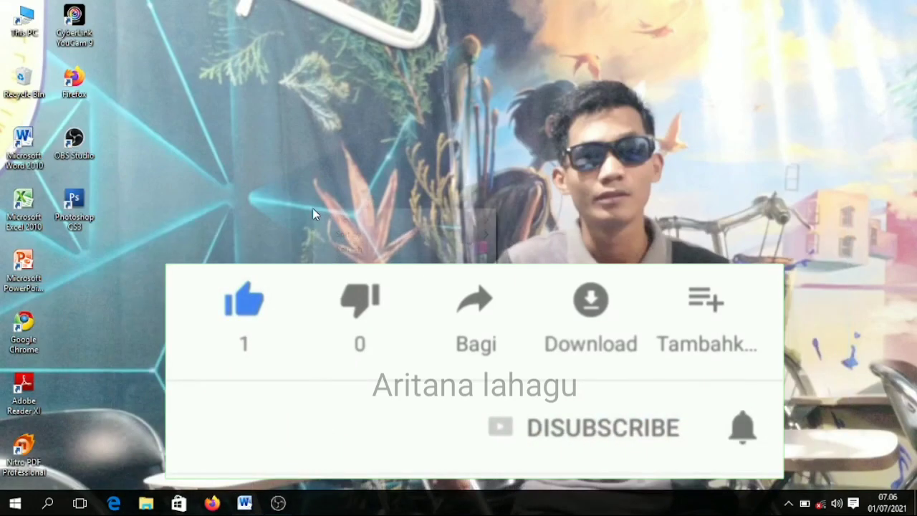
right_click(315, 209)
click(337, 249)
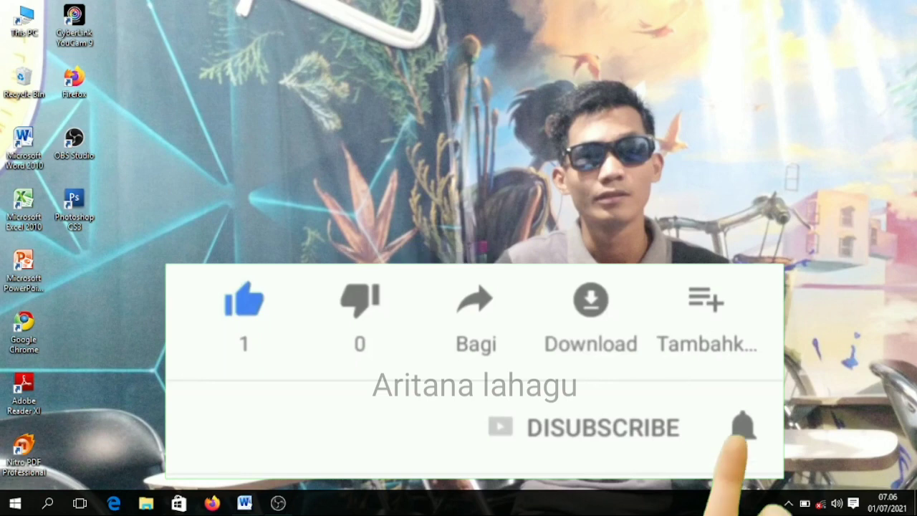
right_click(292, 129)
click(322, 170)
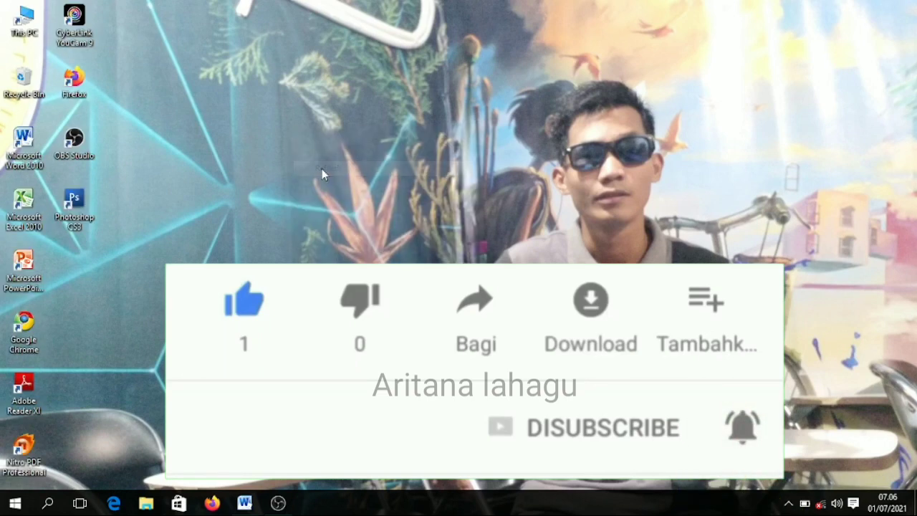
right_click(318, 174)
click(355, 205)
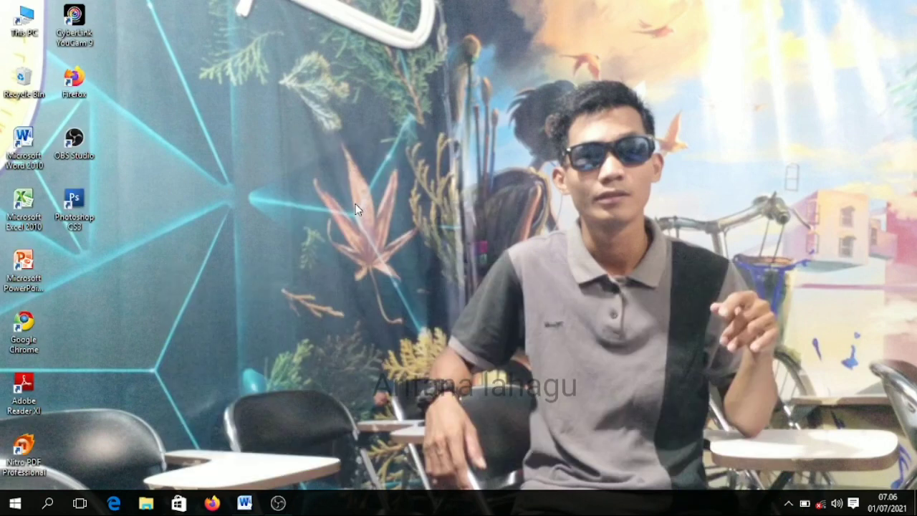
Switch to the open Microsoft Word document and look through its text down to the end and back
click(244, 505)
scroll(785, 159, down, 3)
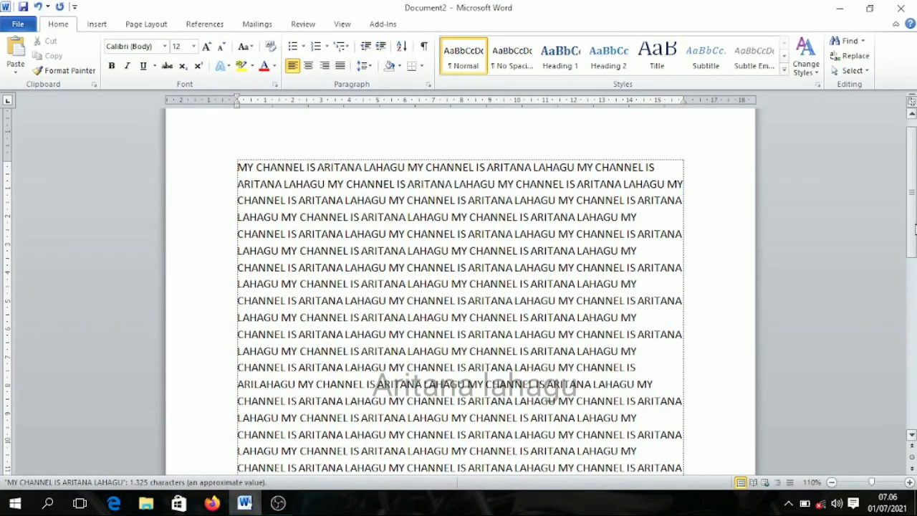
scroll(276, 217, down, 3)
scroll(276, 217, up, 5)
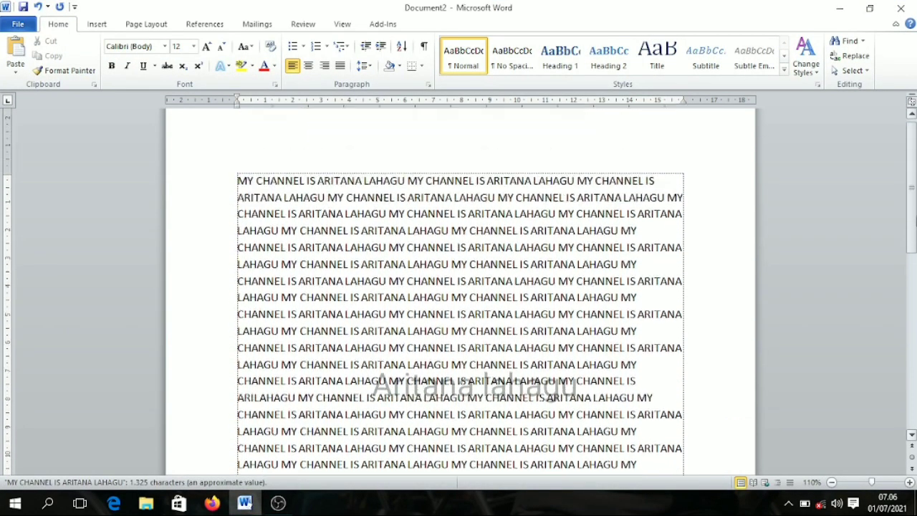
scroll(460, 287, down, 10)
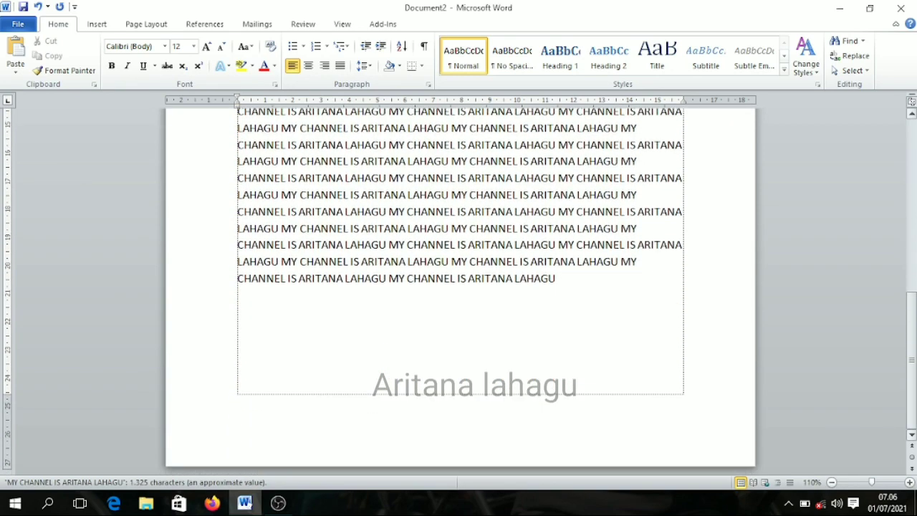
scroll(276, 217, up, 10)
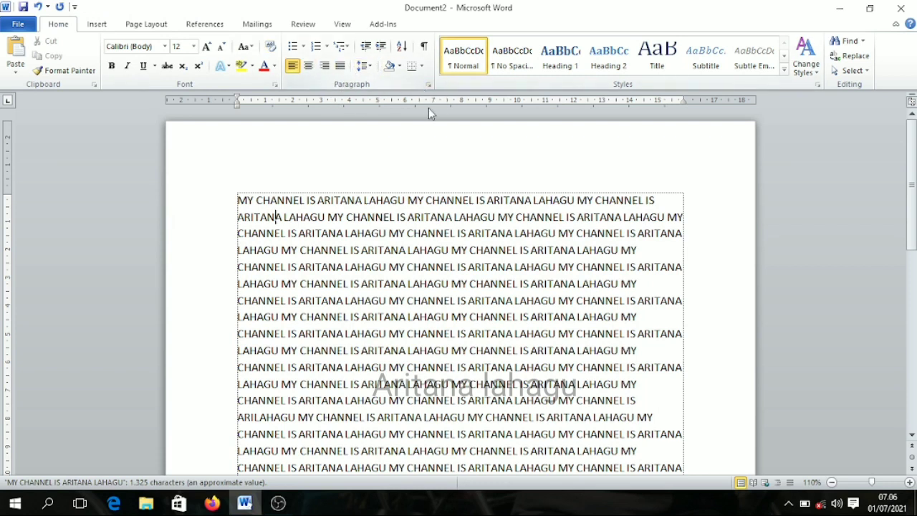
click(275, 216)
mouse_move(912, 187)
mouse_down()
mouse_move(913, 222)
mouse_move(912, 185)
mouse_up()
drag(238, 201, 682, 222)
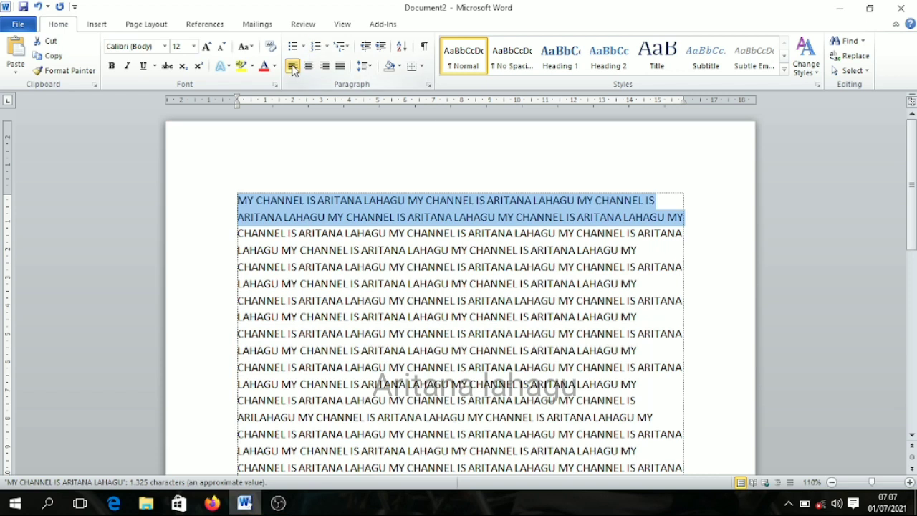
click(301, 231)
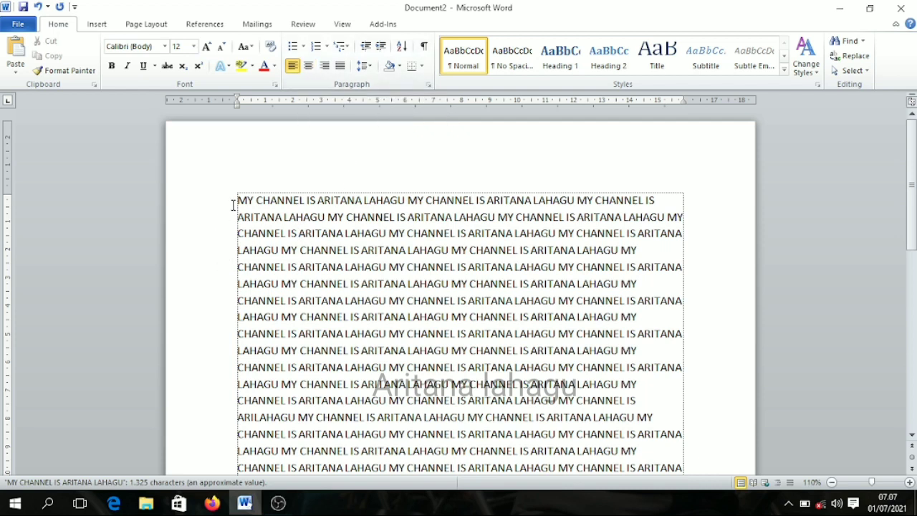
drag(238, 200, 627, 233)
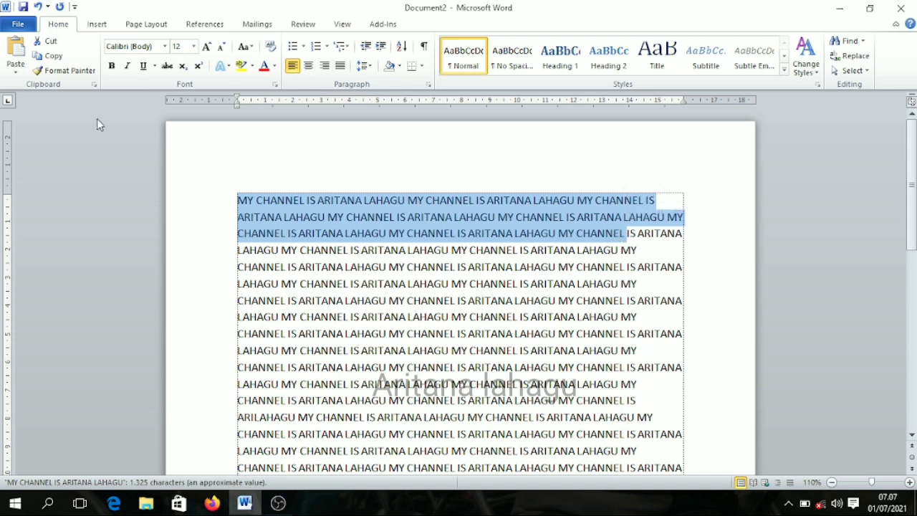
click(372, 267)
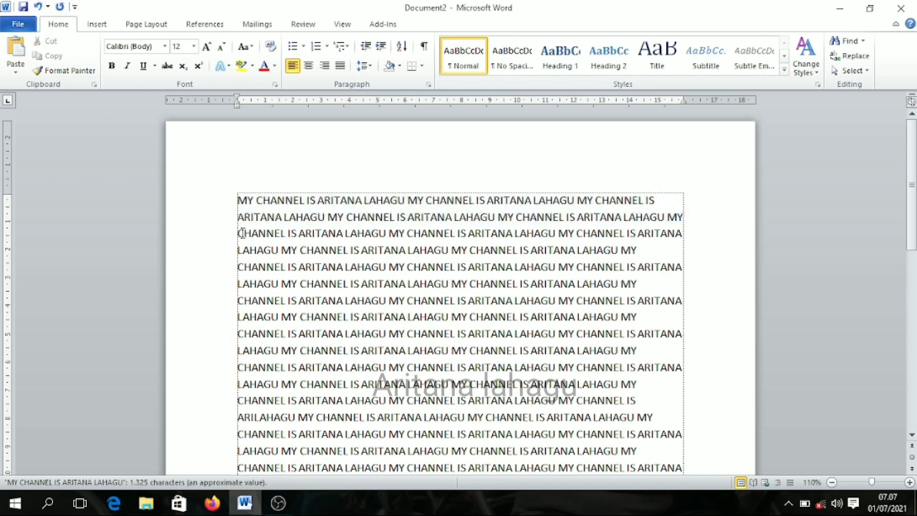
Center-align the text paragraph and split it with a paragraph break after its second line
drag(240, 233, 655, 248)
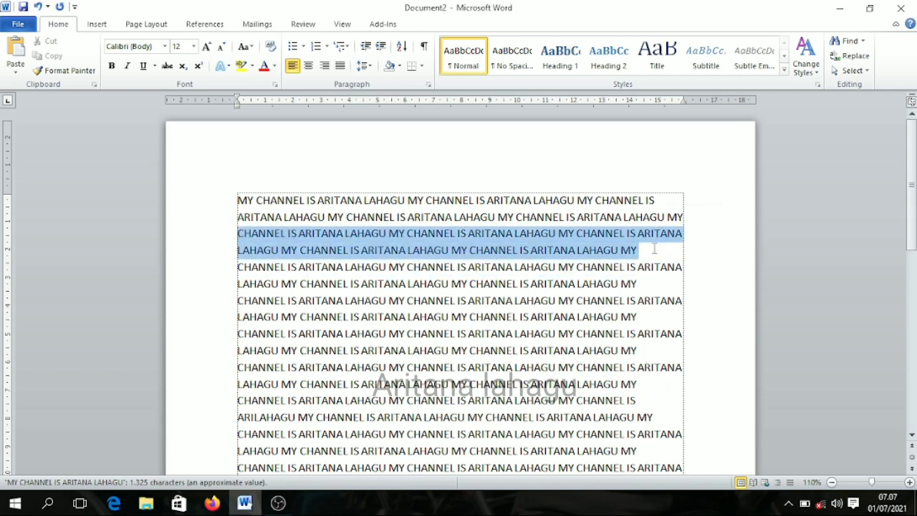
click(309, 66)
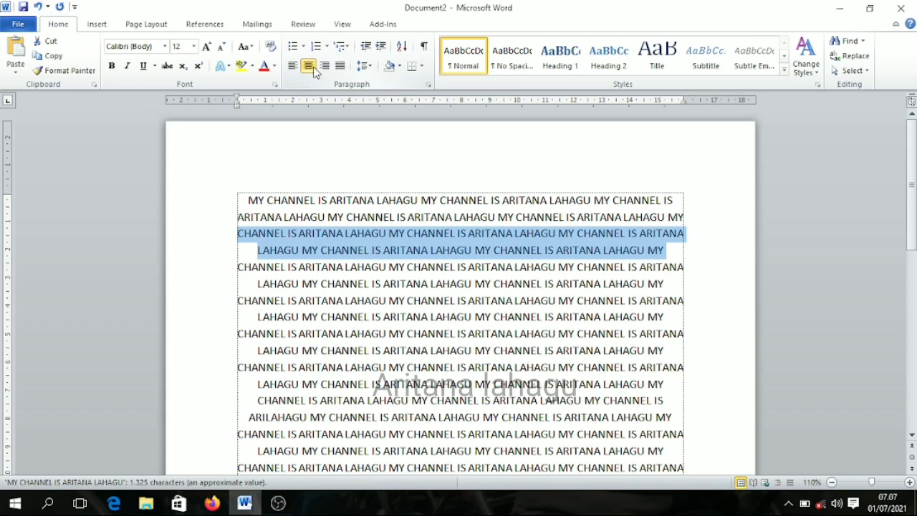
click(646, 284)
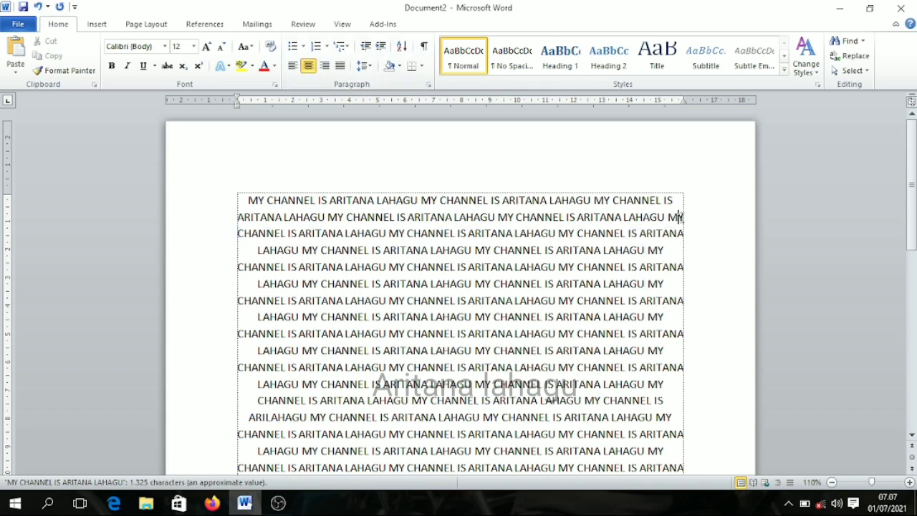
key(Return)
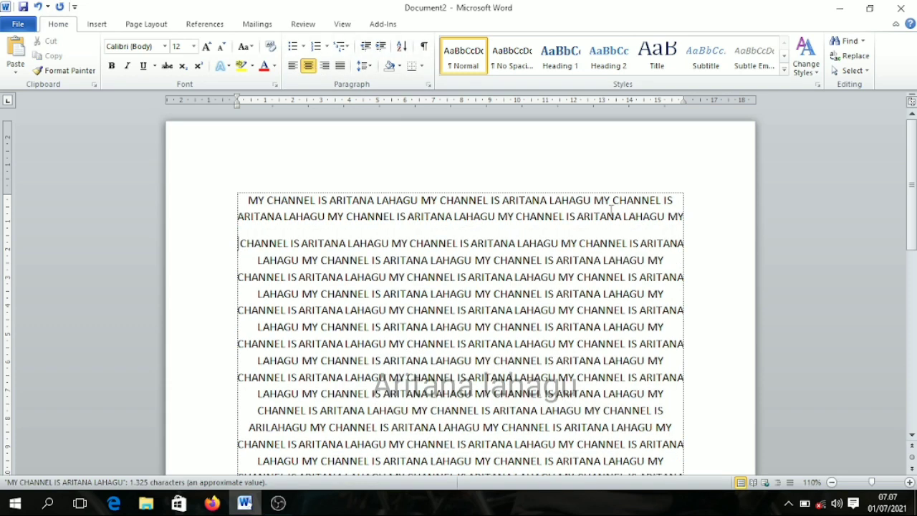
Set the first two-line paragraph to left alignment
click(251, 201)
drag(260, 203, 708, 221)
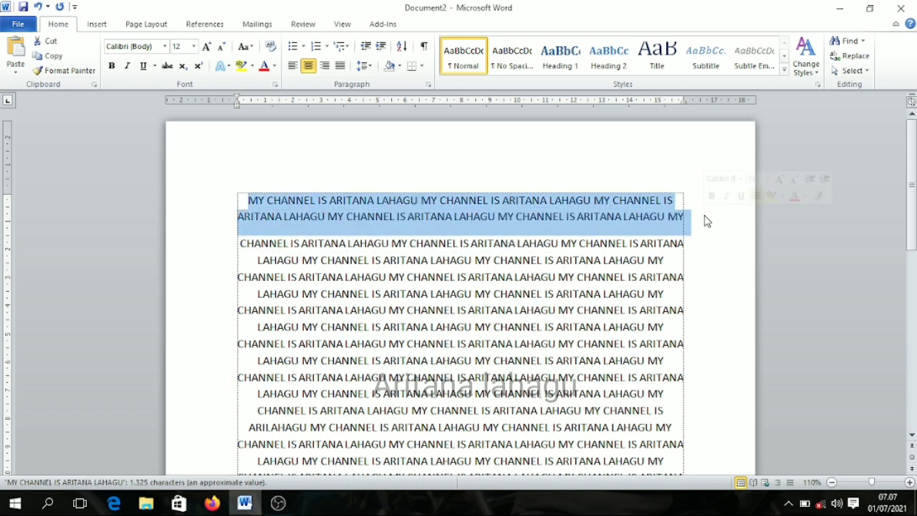
click(293, 66)
click(370, 294)
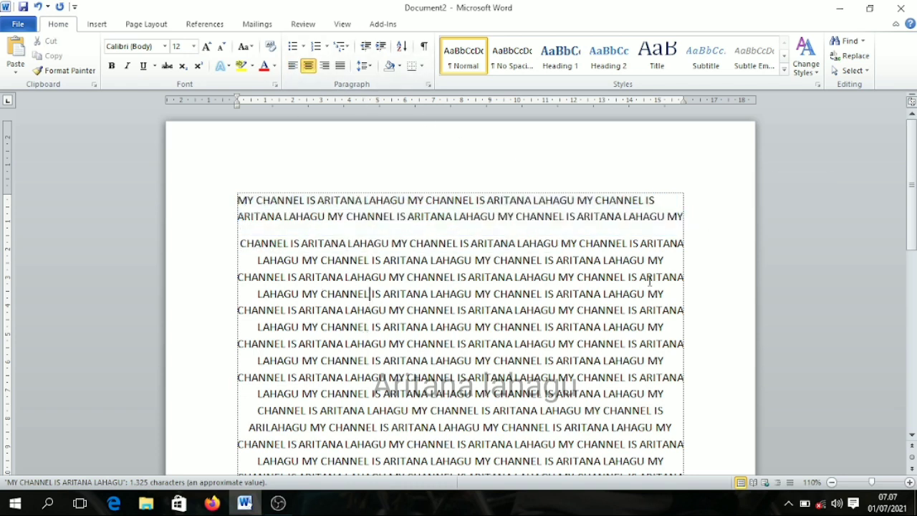
Separate the first two centered lines from the remaining text and break them into three short centered paragraphs
click(668, 259)
key(Return)
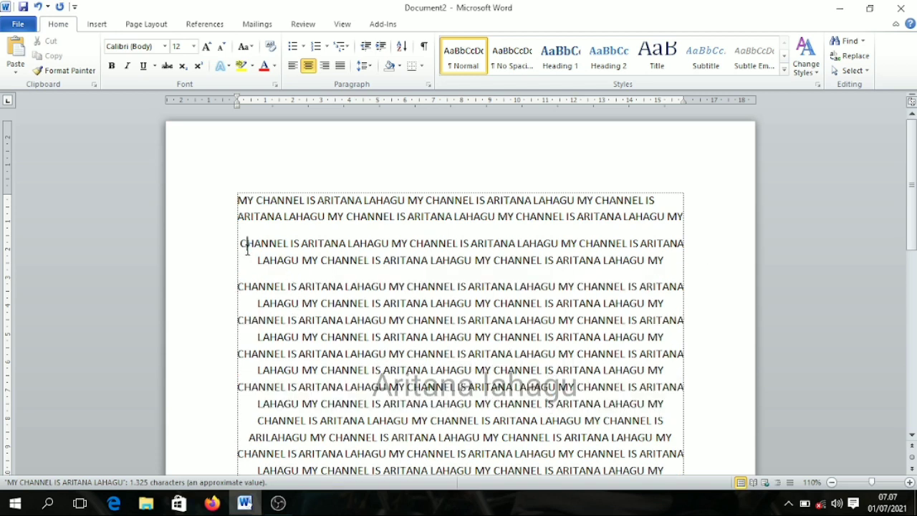
click(493, 260)
key(Return)
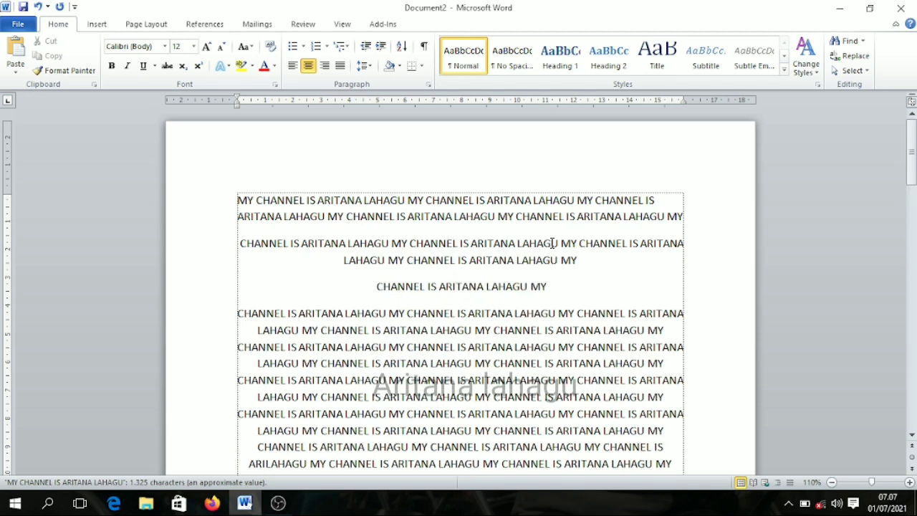
click(552, 243)
key(Return)
drag(552, 296, 304, 244)
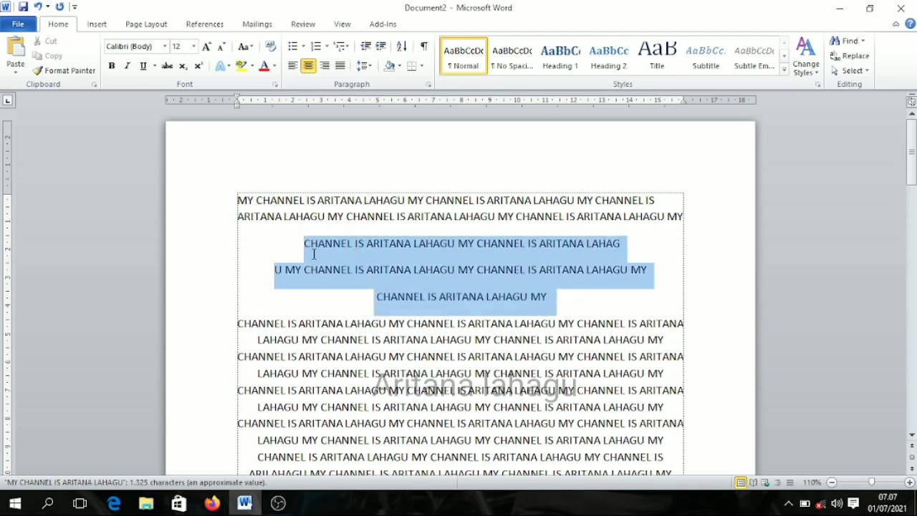
click(551, 335)
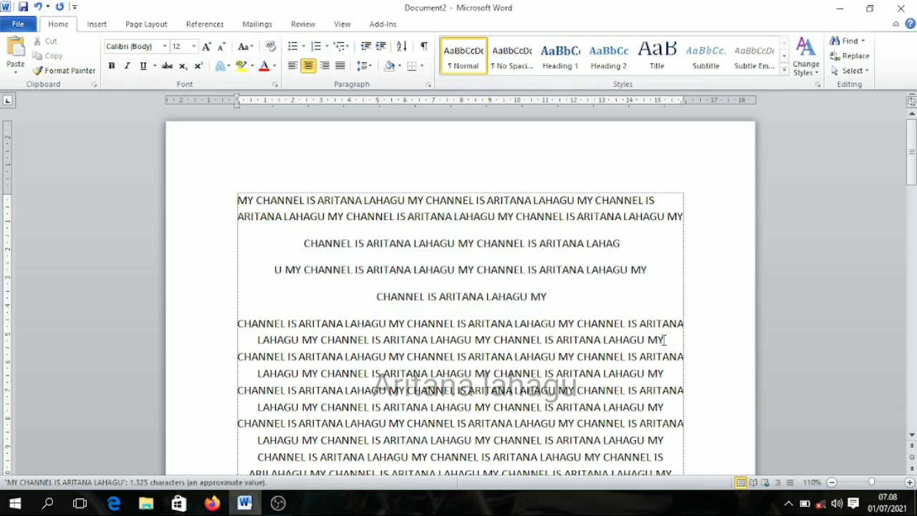
Right-align the remaining text paragraph below the three short centered lines
drag(664, 339, 530, 324)
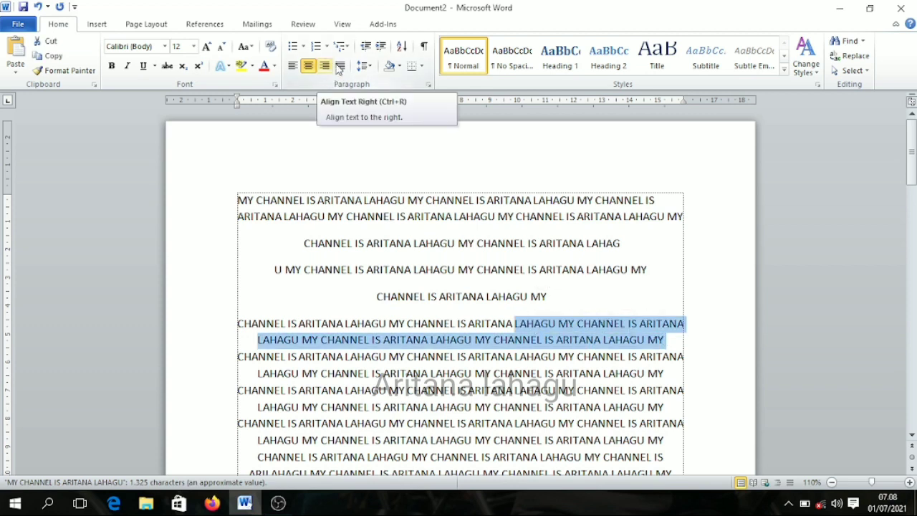
click(643, 351)
drag(663, 341, 241, 329)
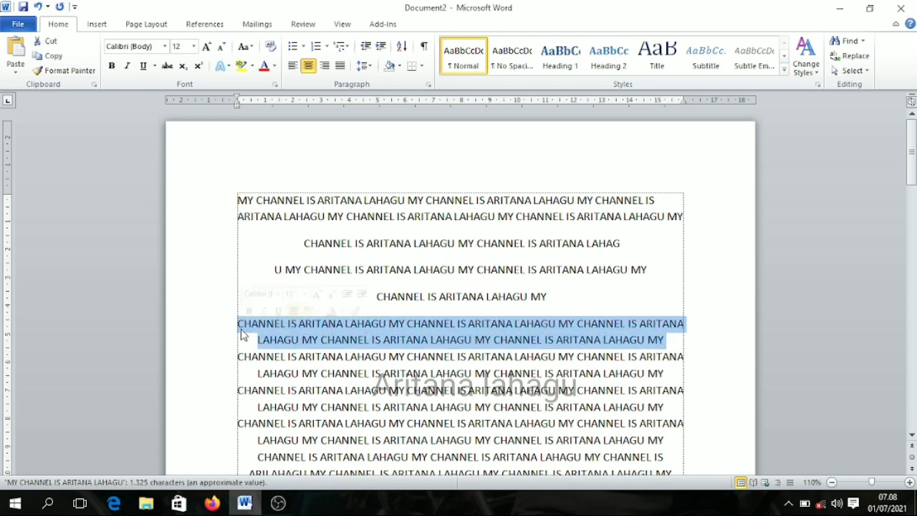
click(325, 66)
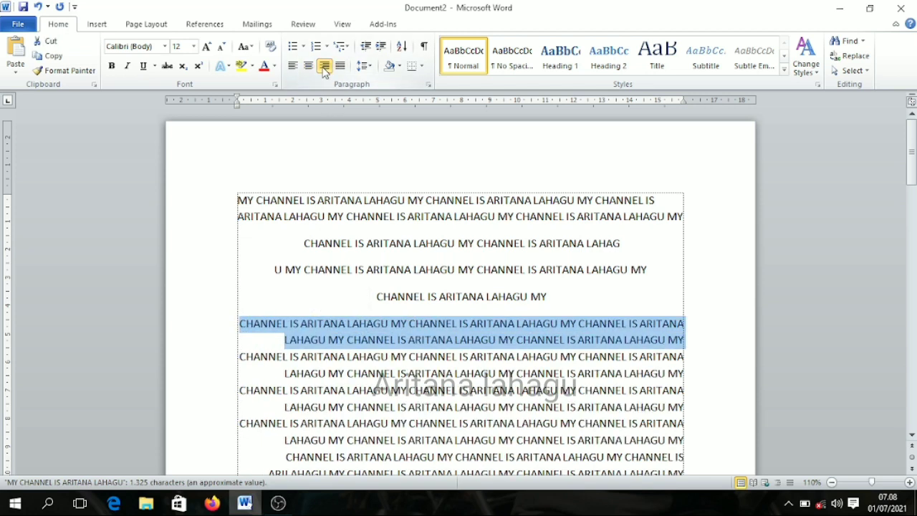
Separate the first two right-aligned lines from the remaining text and break them into three short right-aligned paragraphs
click(690, 340)
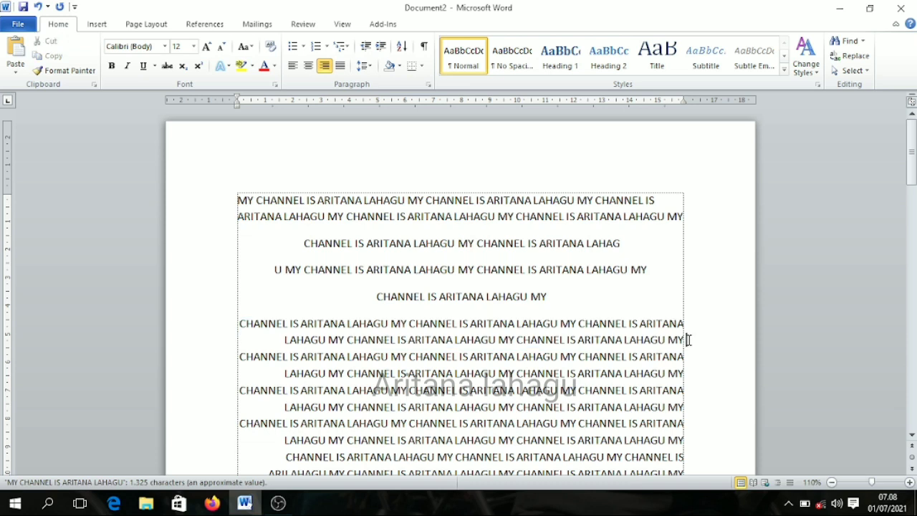
key(Return)
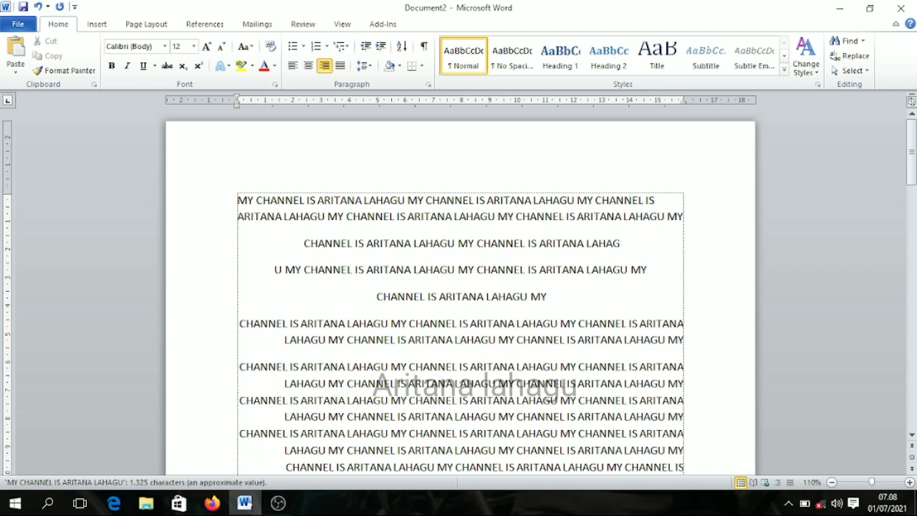
key(Return)
click(524, 350)
key(Return)
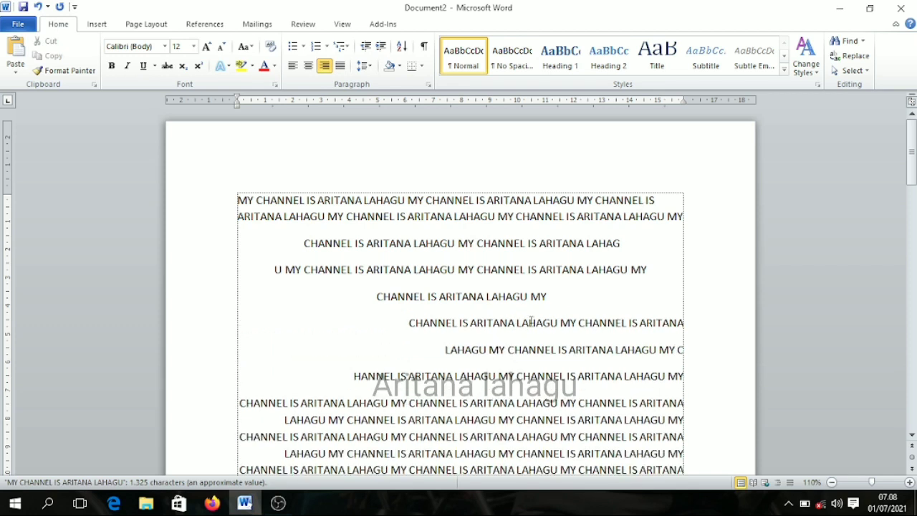
Break the left-aligned paragraph at the start of the document into three short paragraphs
click(517, 200)
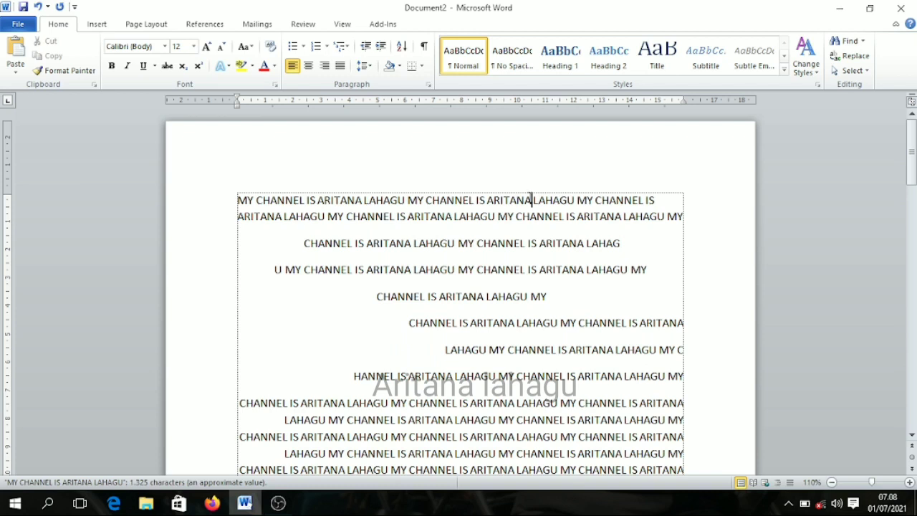
key(Return)
key(Return)
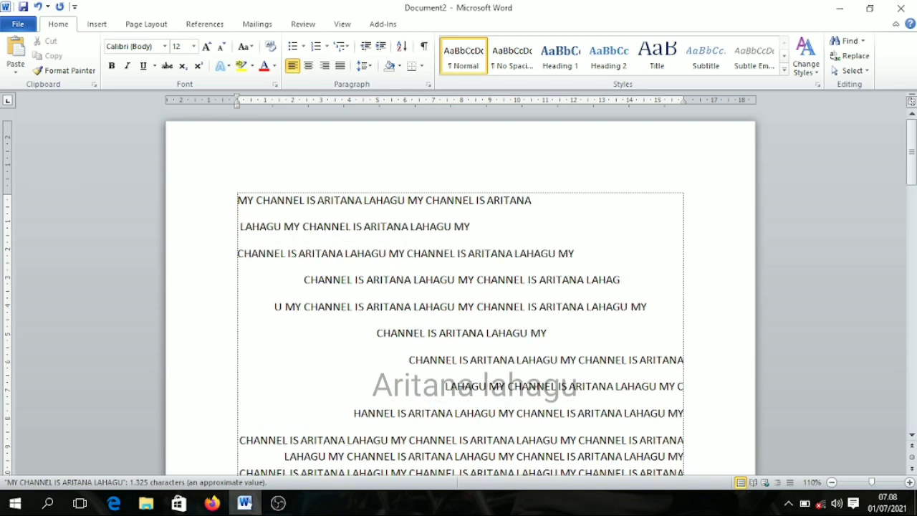
Insert a blank line after each of the left-aligned, centered and right-aligned groups of three lines
click(578, 254)
key(Return)
click(550, 361)
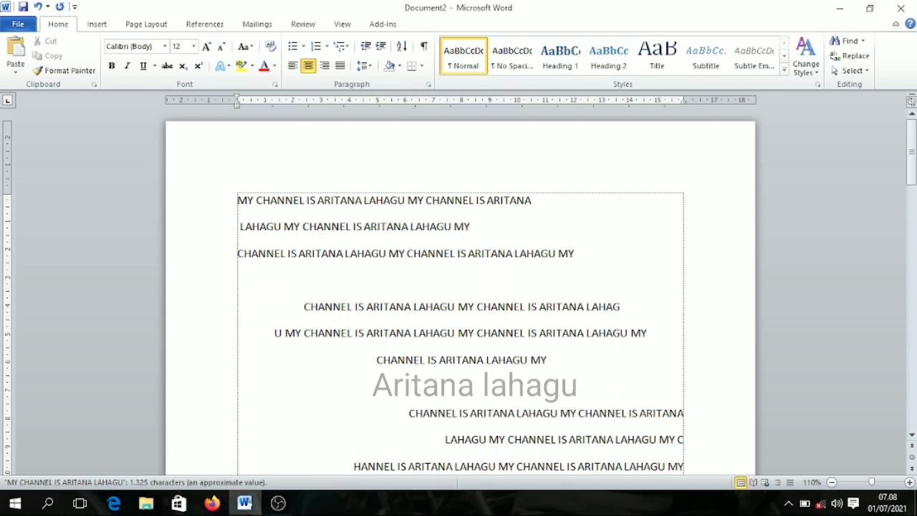
key(Return)
scroll(461, 385, down, 1)
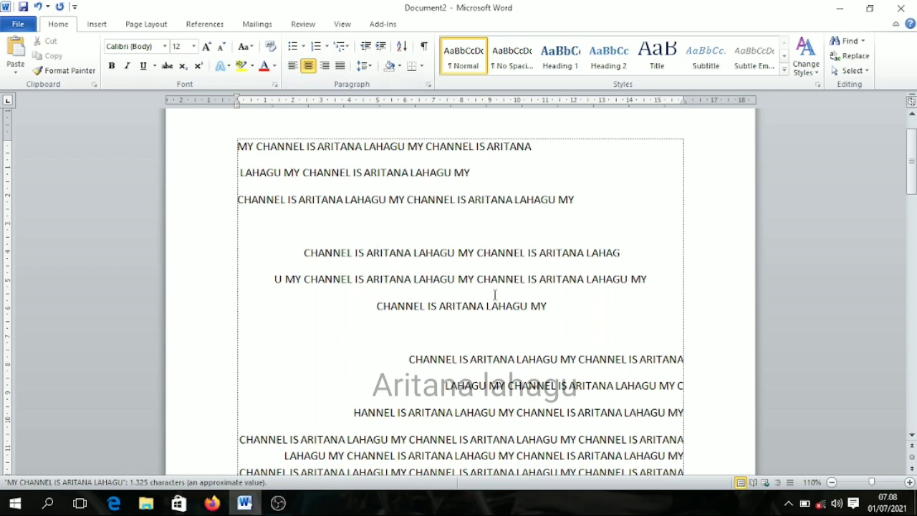
click(684, 413)
key(Return)
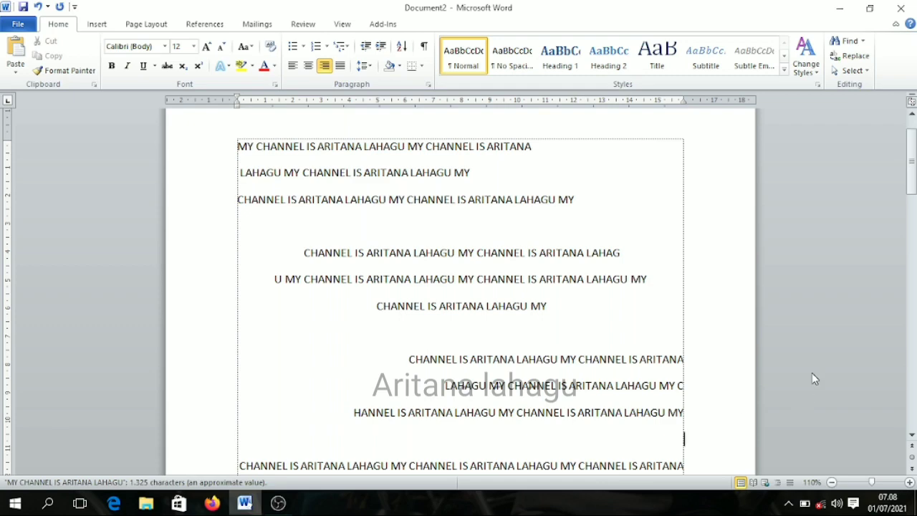
Left-align the long text paragraph below the three short right-aligned lines
drag(912, 162, 912, 208)
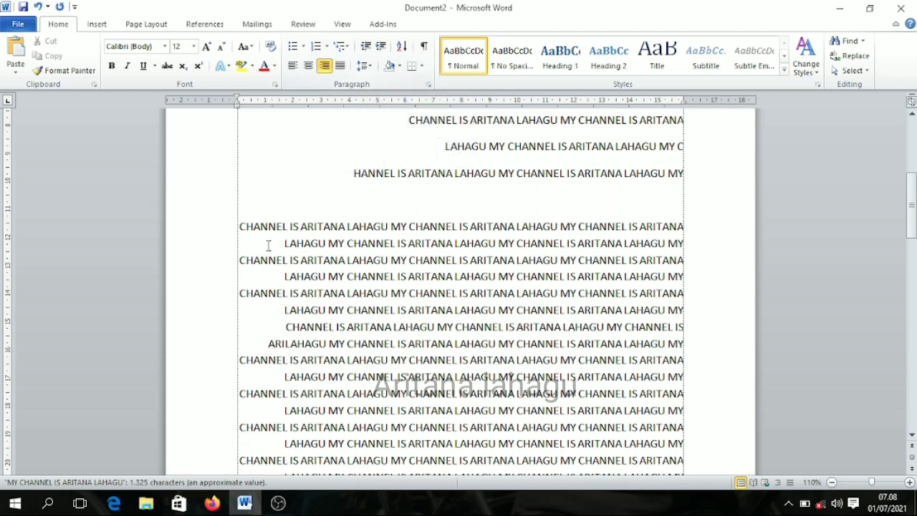
click(339, 68)
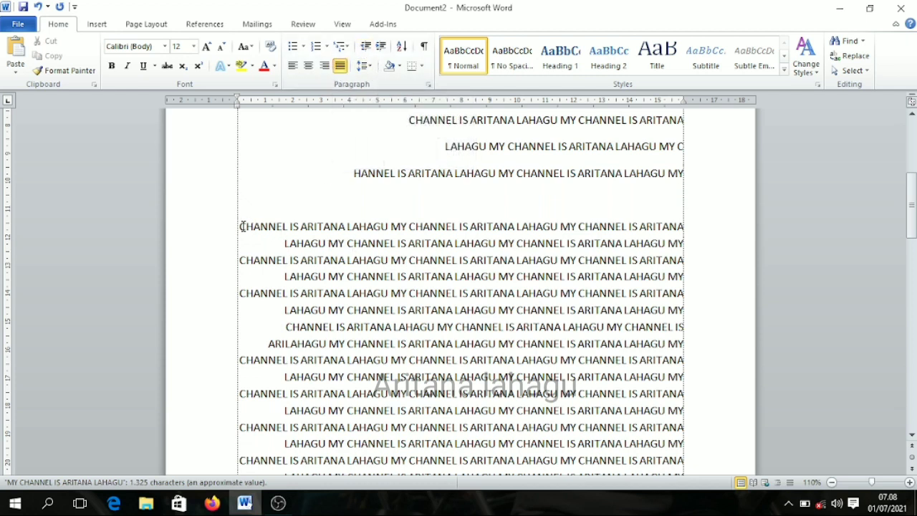
click(294, 66)
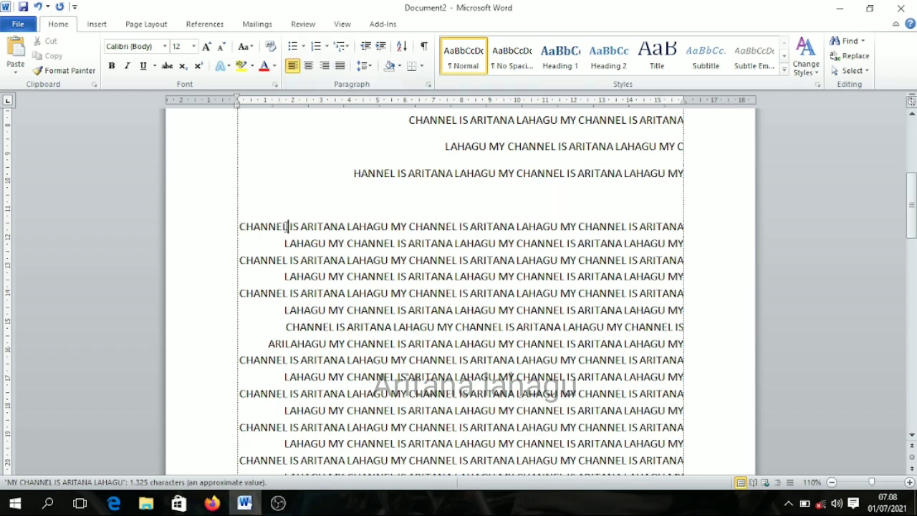
click(294, 66)
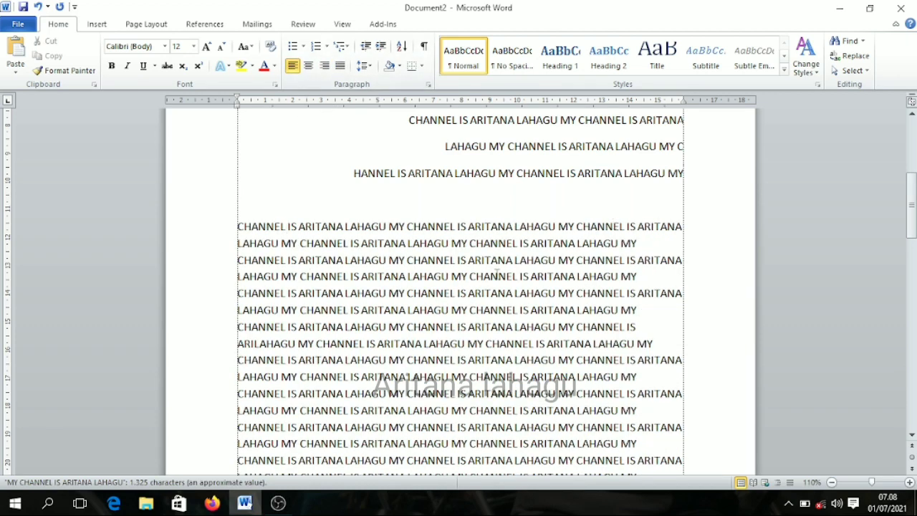
Split off the first five lines of the long left-aligned paragraph as a separate paragraph and justify it
click(684, 293)
key(Return)
drag(684, 305, 238, 228)
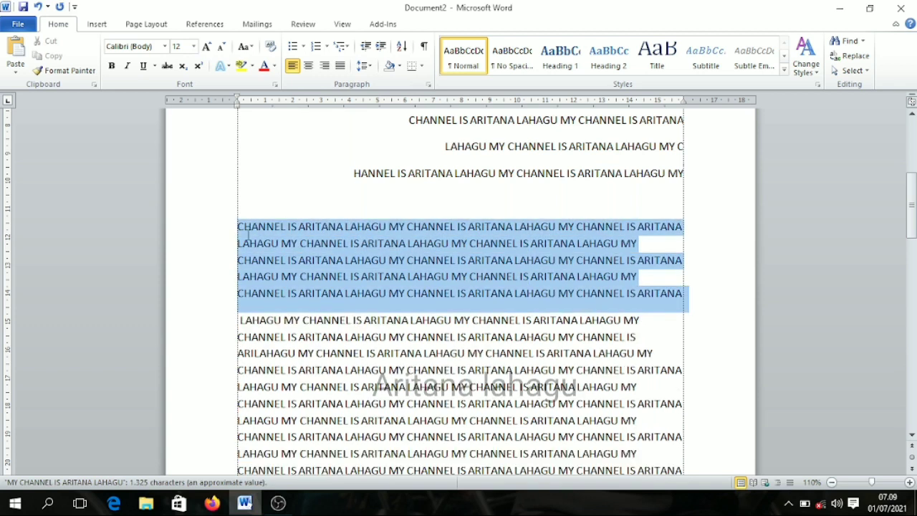
click(340, 66)
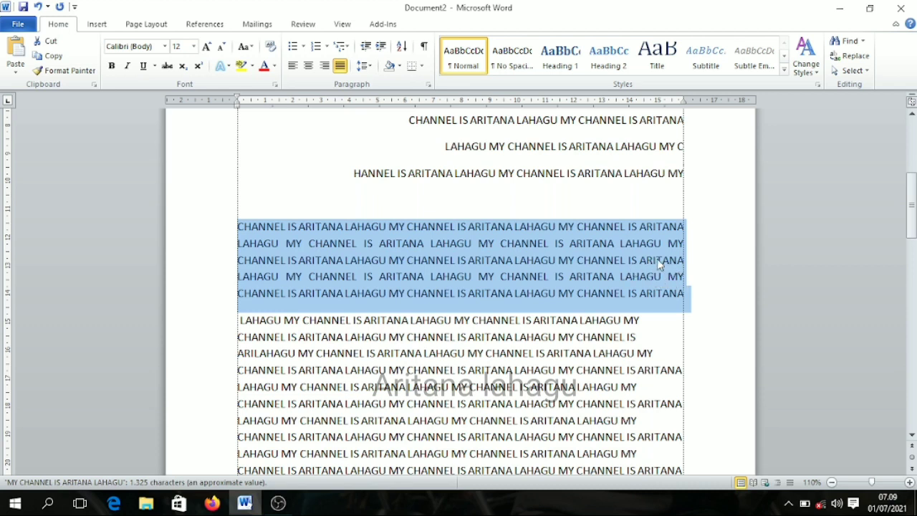
click(342, 66)
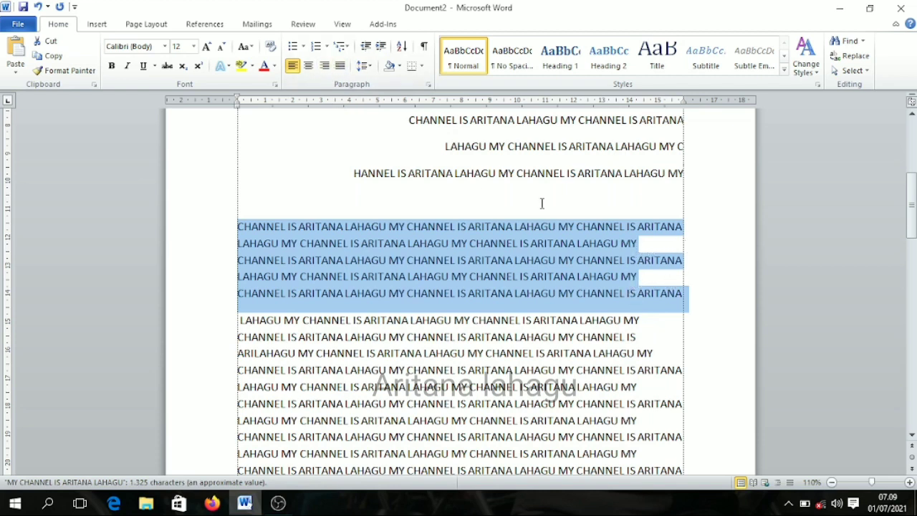
click(340, 66)
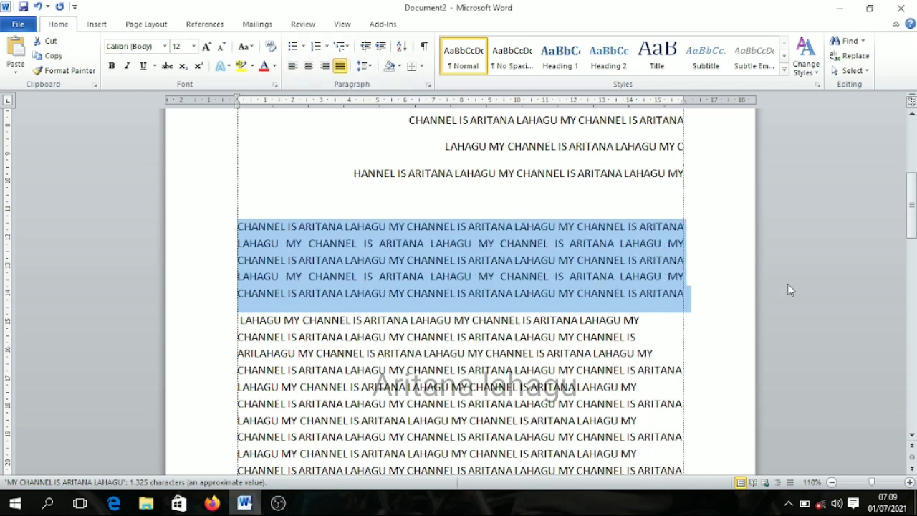
click(584, 323)
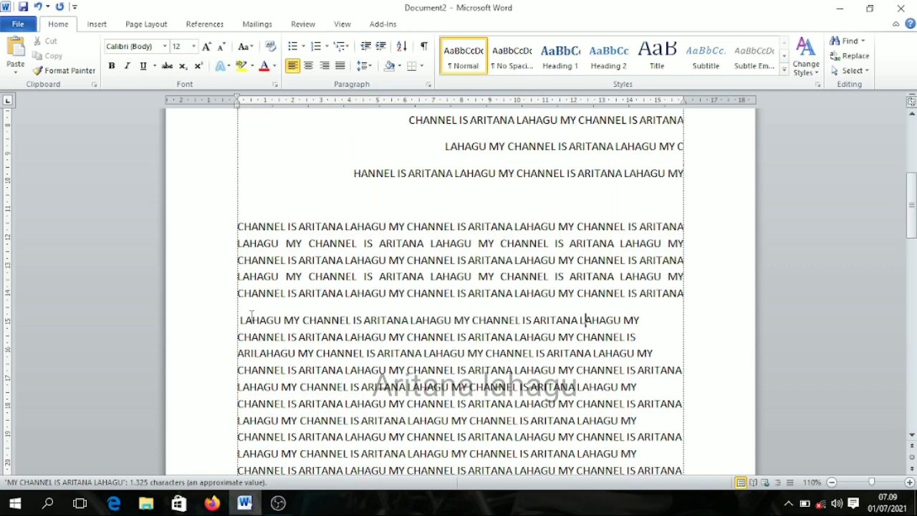
click(304, 48)
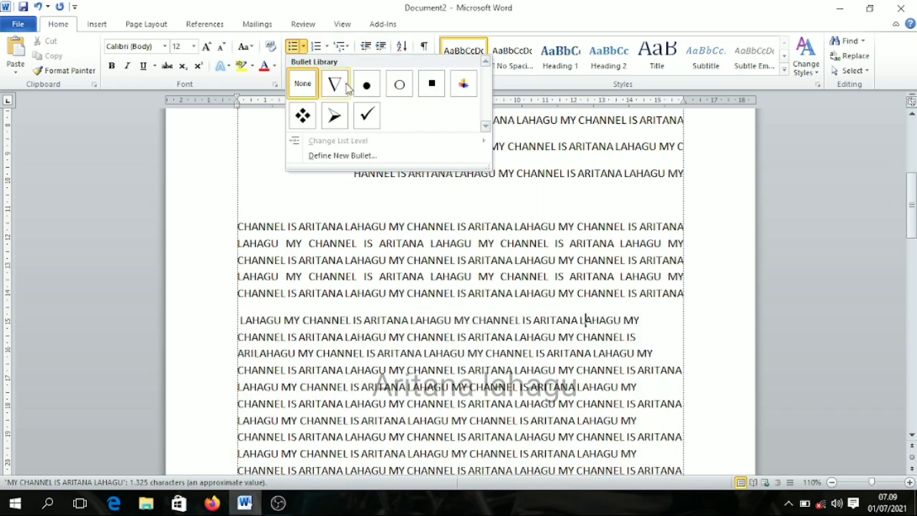
click(300, 347)
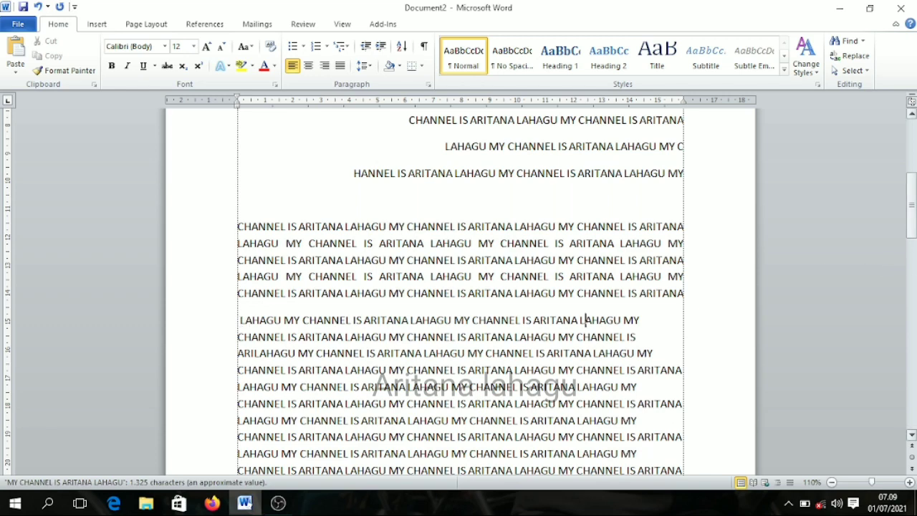
Remove the leading space from the paragraph below the justified text and format it with a hollow downward-triangle bullet
drag(912, 215, 911, 230)
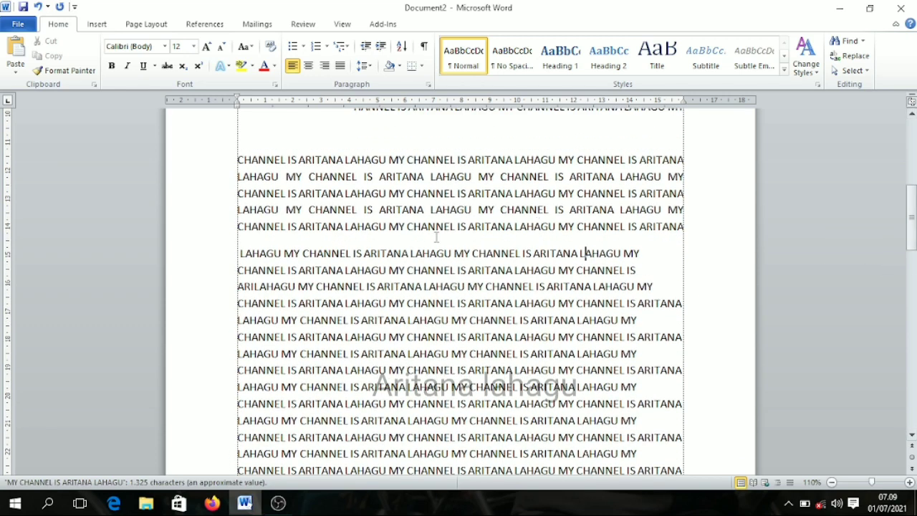
click(240, 253)
key(Delete)
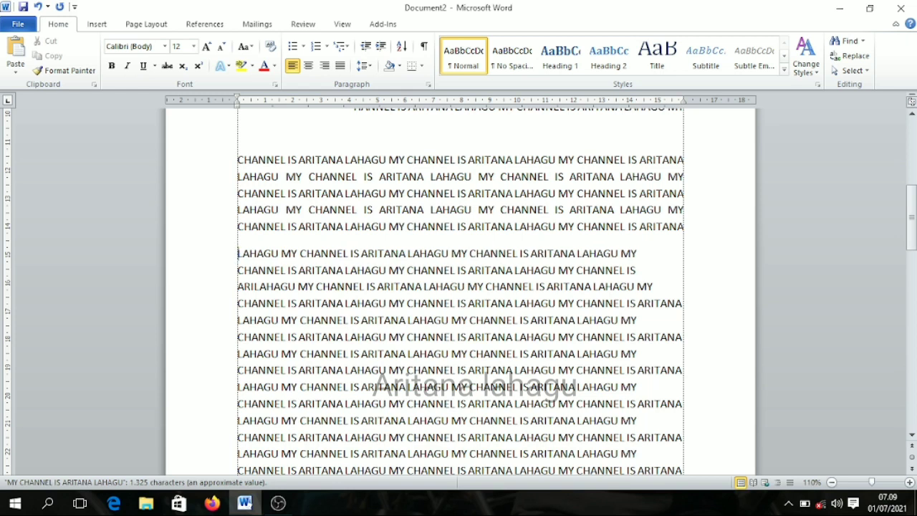
click(304, 48)
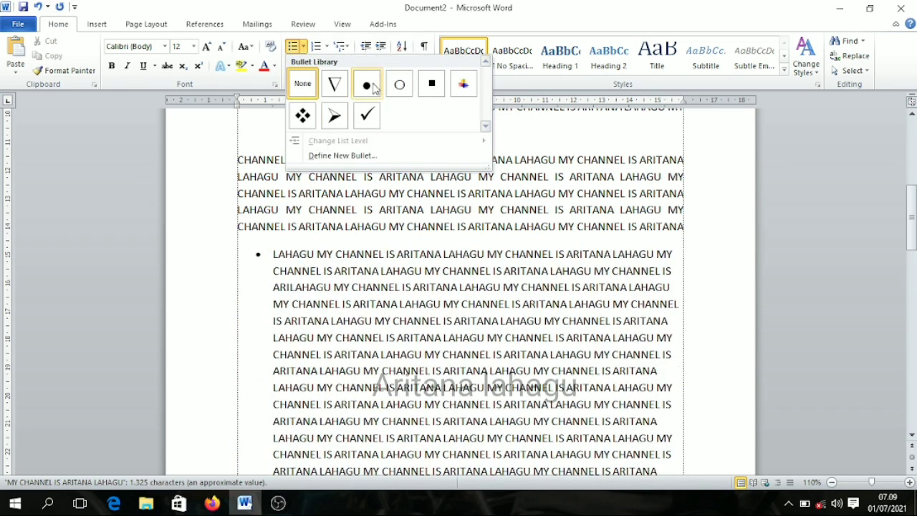
click(373, 87)
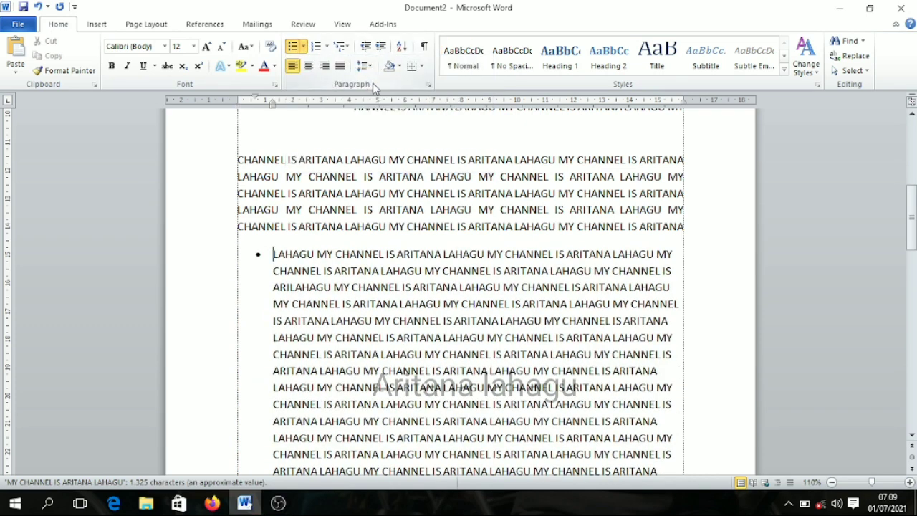
click(304, 47)
click(335, 128)
Break the bulleted paragraph into four bulleted items, splitting it each time after the word LAHAGU
click(594, 271)
key(Return)
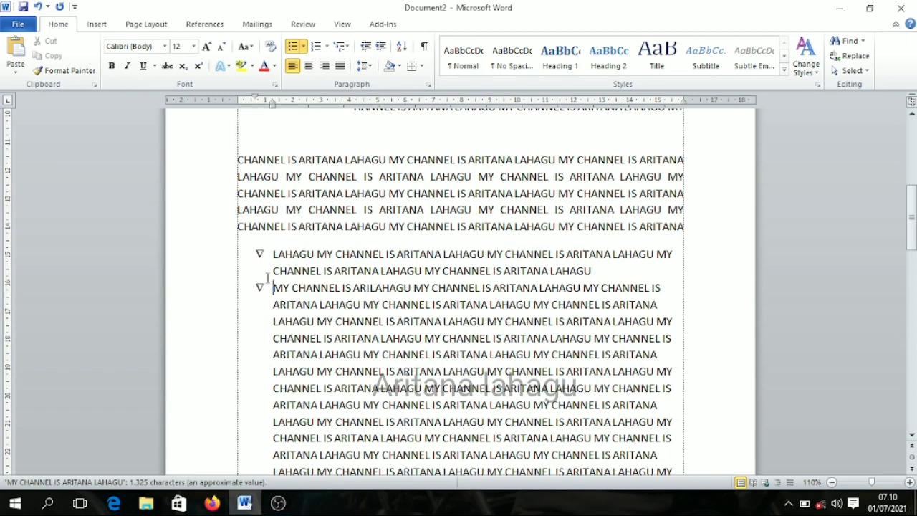
click(584, 287)
key(Return)
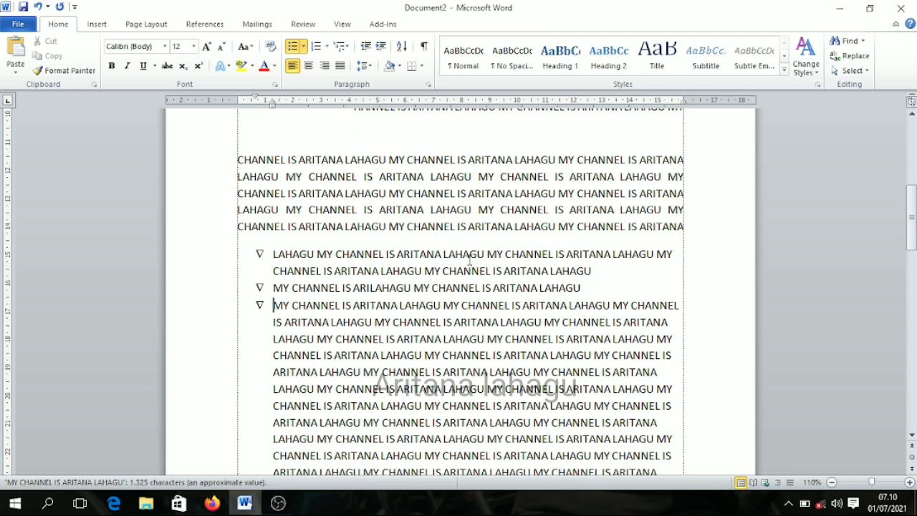
click(614, 305)
key(Return)
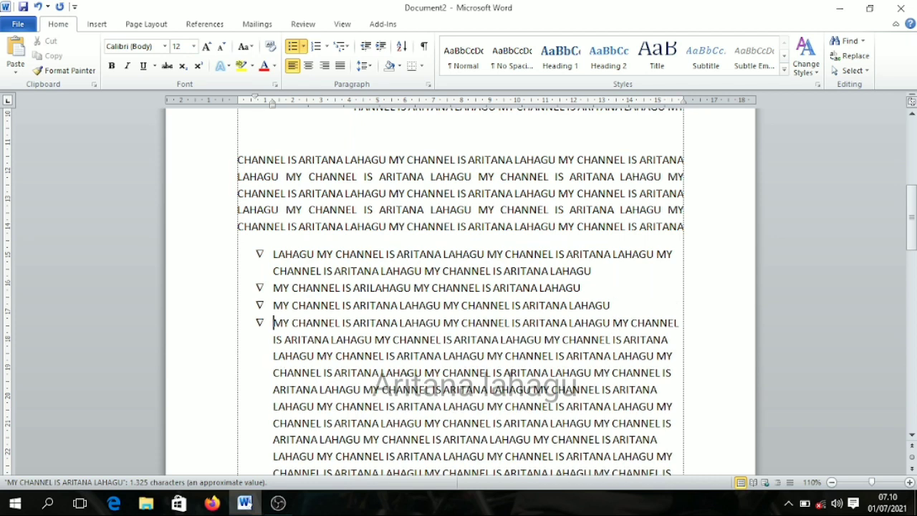
Preview the arrowhead bullet on the first three bulleted items and look through the available numbering formats
click(303, 46)
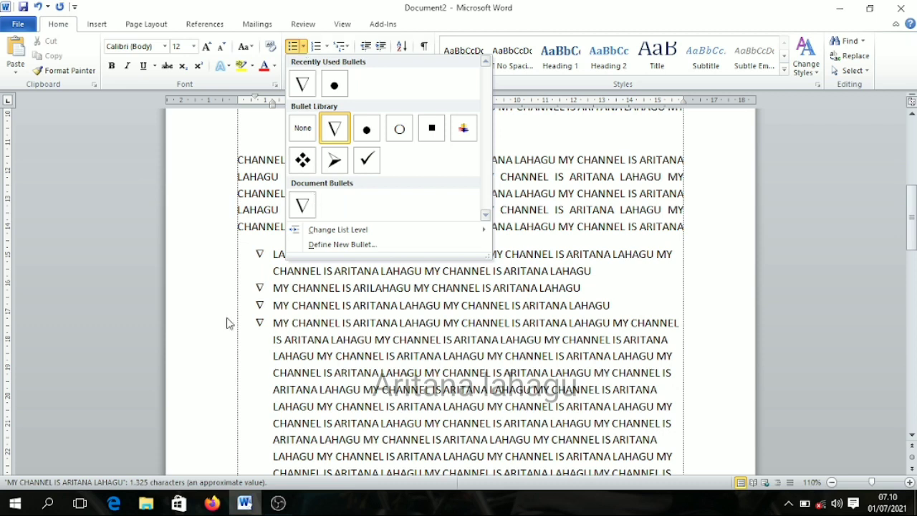
click(269, 319)
click(256, 307)
drag(255, 307, 255, 256)
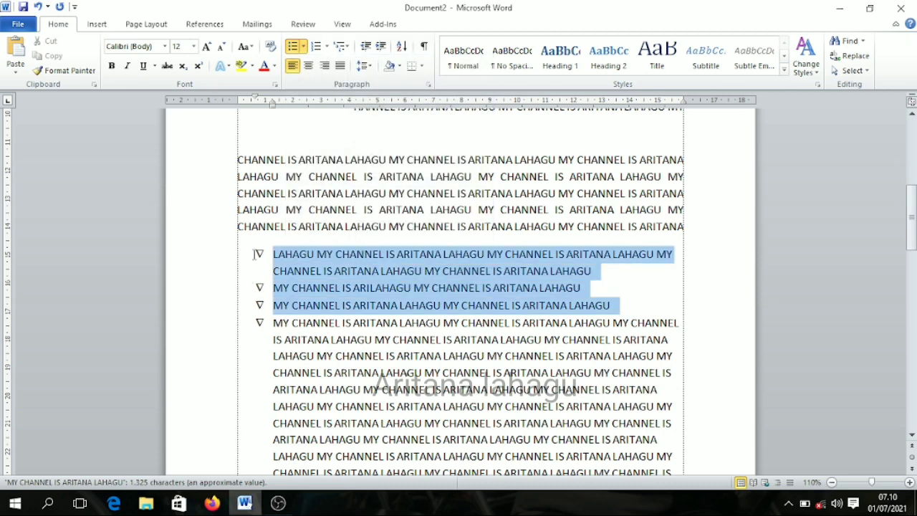
click(302, 47)
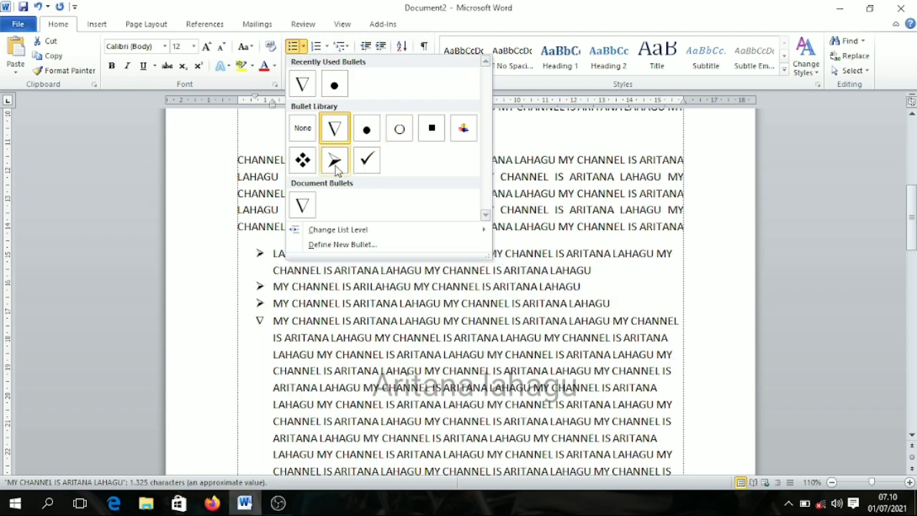
click(299, 373)
drag(271, 329, 250, 253)
click(301, 374)
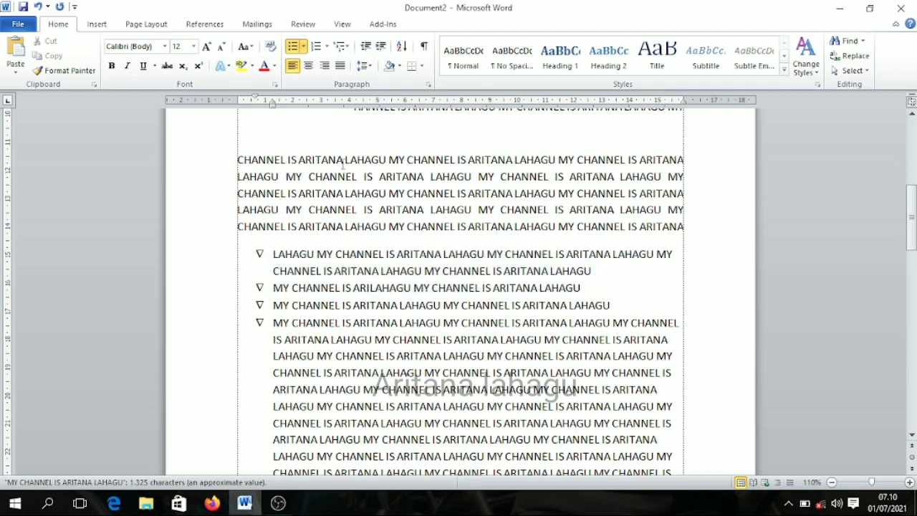
click(327, 48)
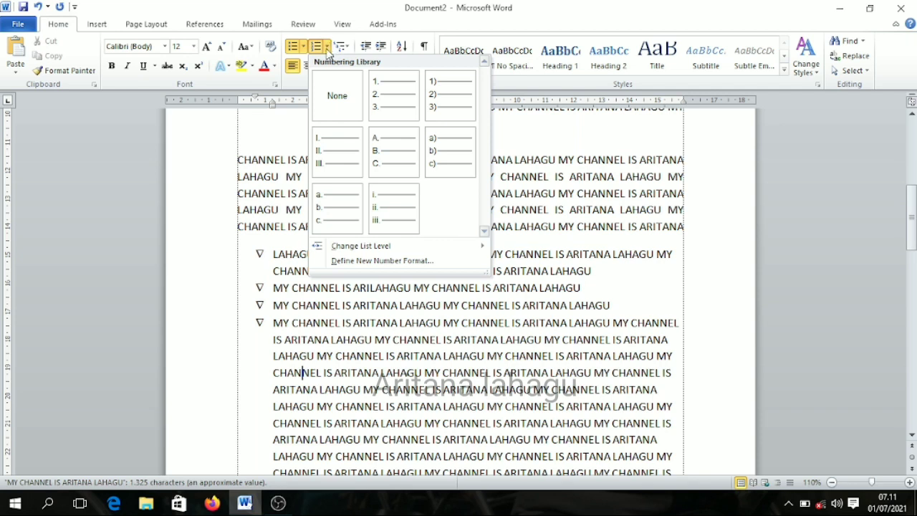
click(297, 386)
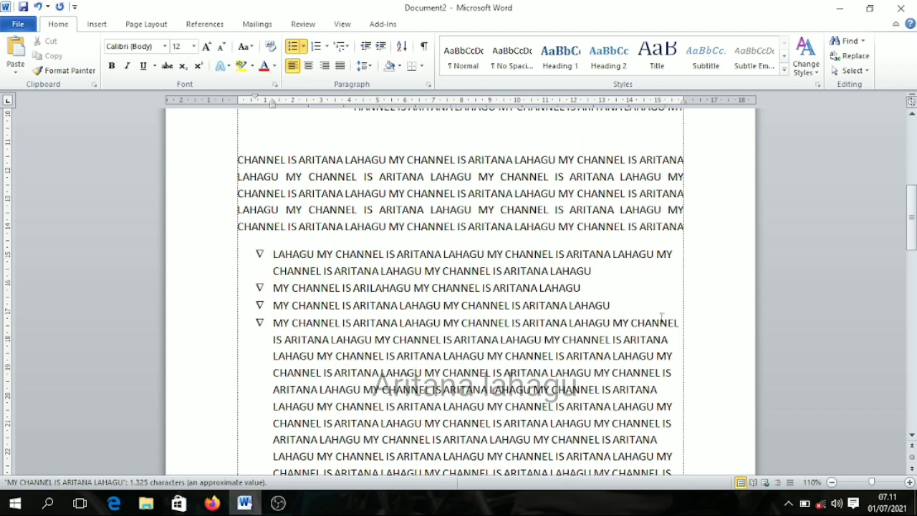
End the bulleted list after a short fourth item and leave a blank line before the remaining text without bullets
click(614, 322)
key(Return)
key(Return)
key(BackSpace)
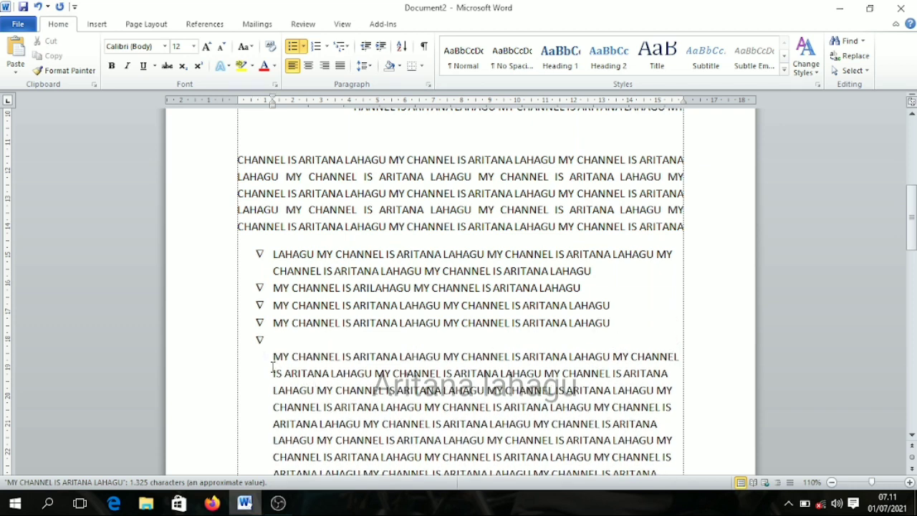
key(Up)
key(BackSpace)
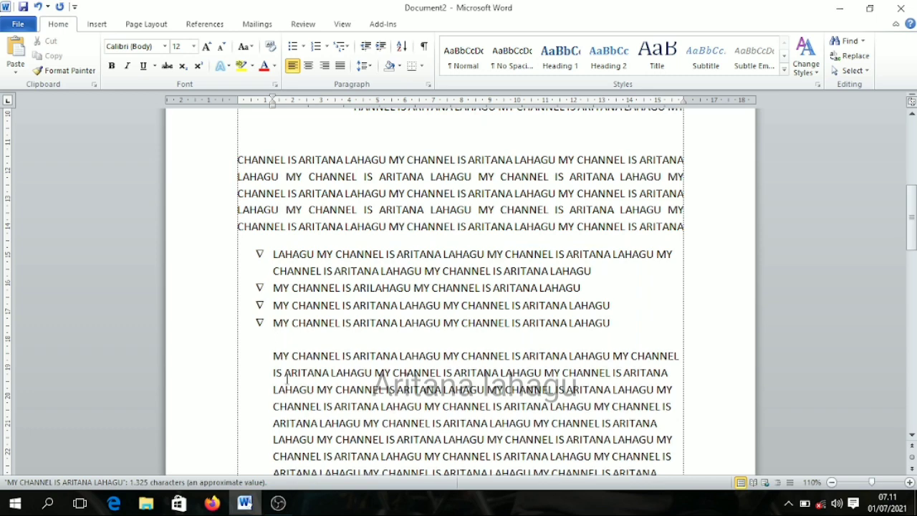
Apply the 1. 2. 3. numbering format to the remaining paragraph below the bulleted list
drag(911, 215, 911, 230)
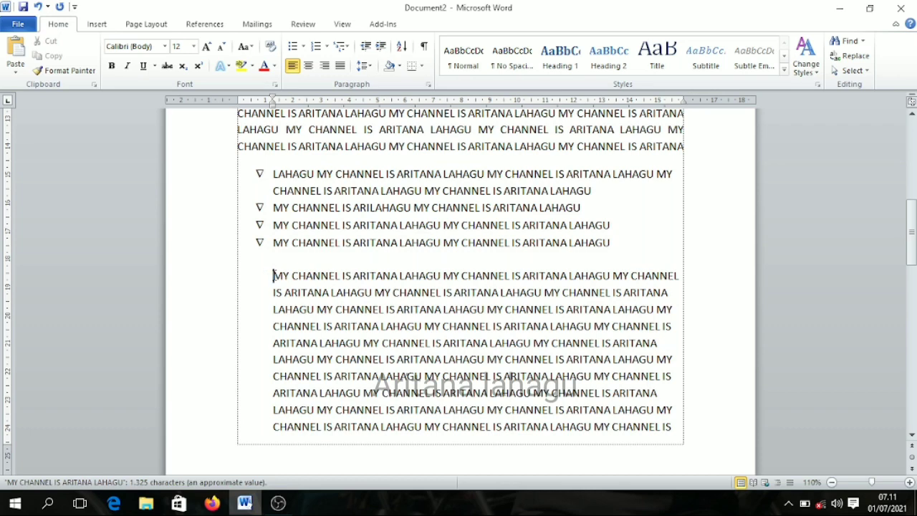
click(327, 46)
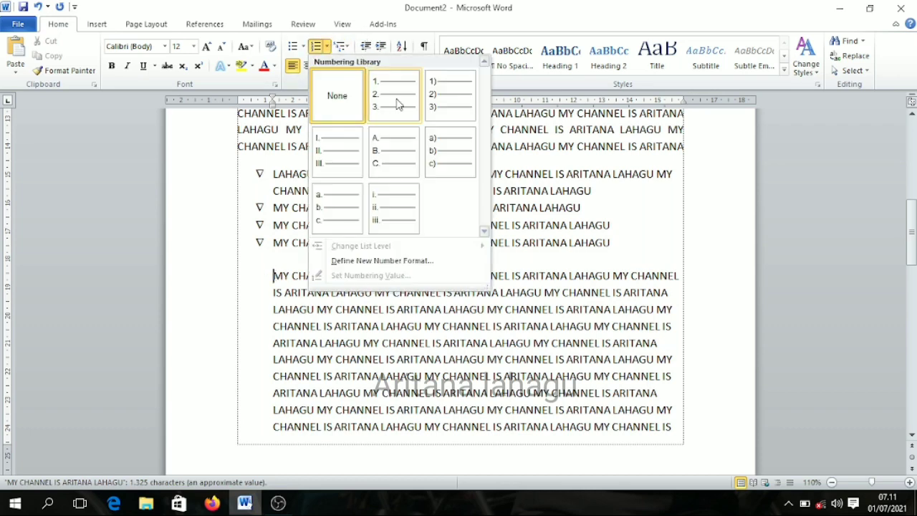
click(404, 108)
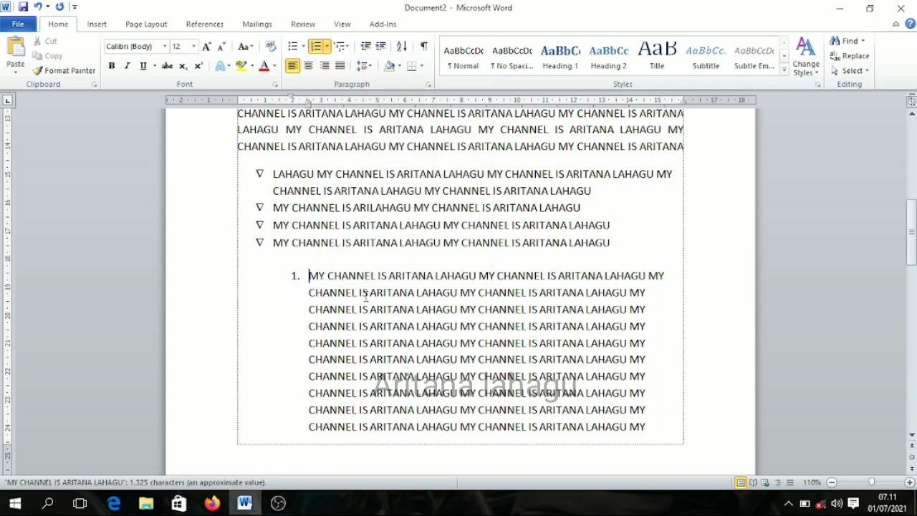
Break the numbered paragraph into four numbered items and delete the leading space of the third item
click(539, 292)
key(Return)
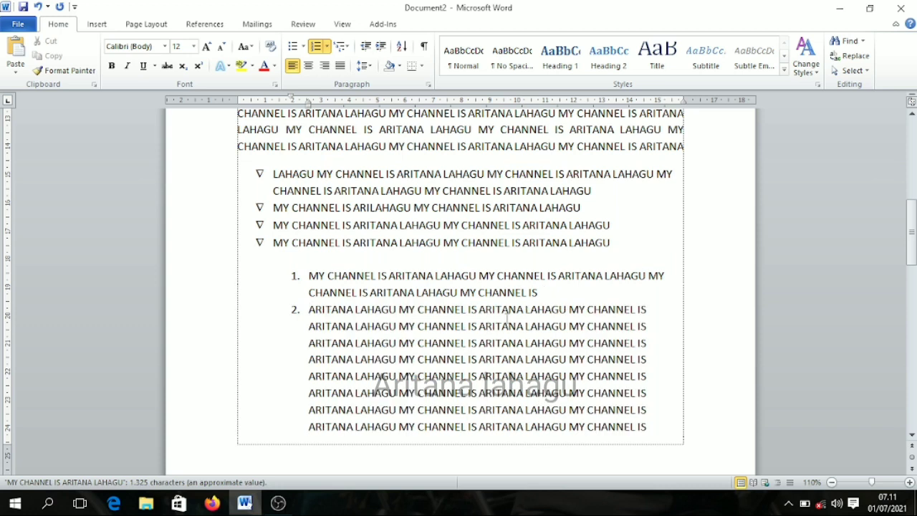
click(503, 276)
key(Return)
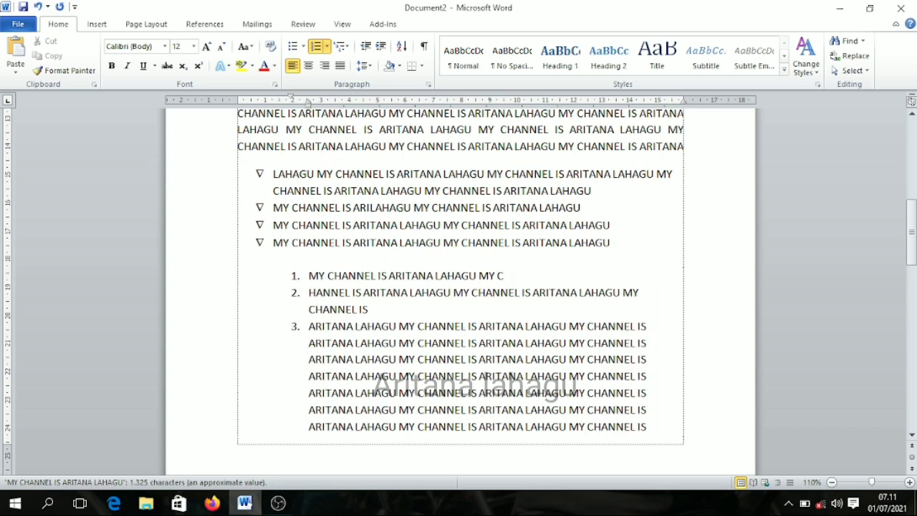
click(470, 294)
key(Return)
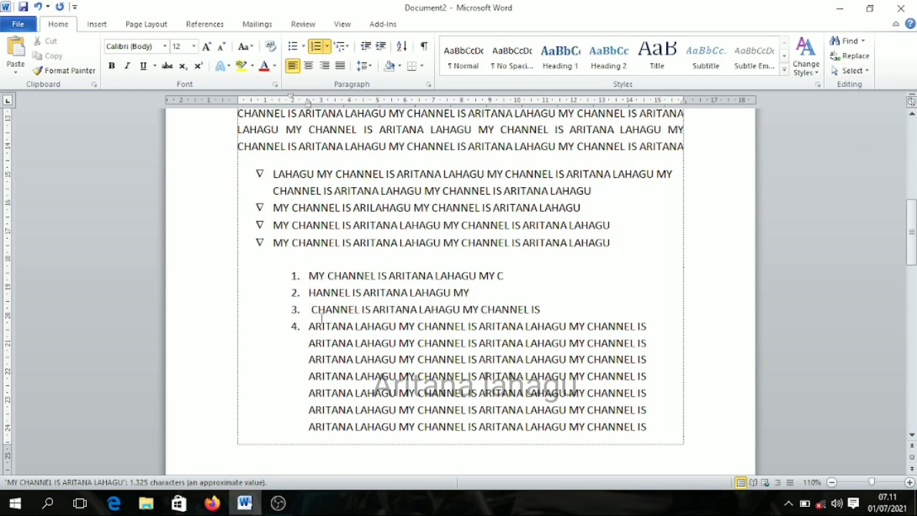
key(Delete)
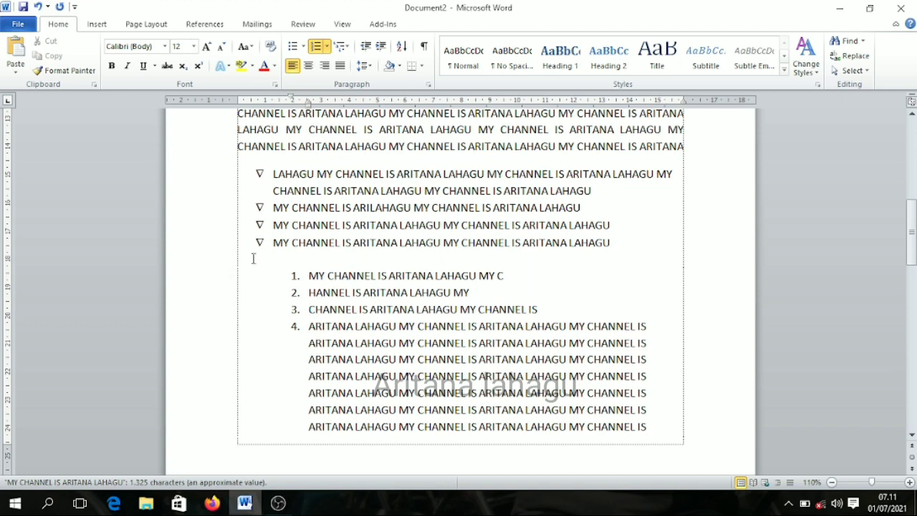
drag(309, 276, 355, 328)
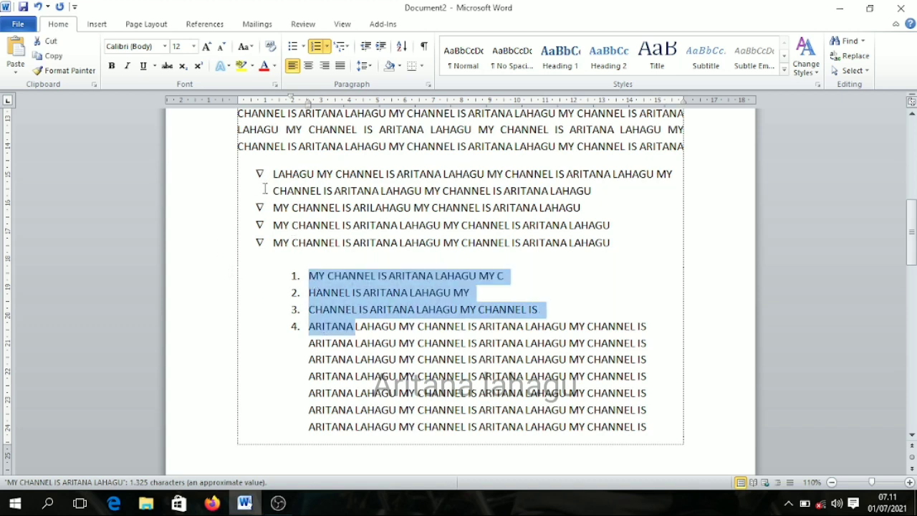
click(349, 295)
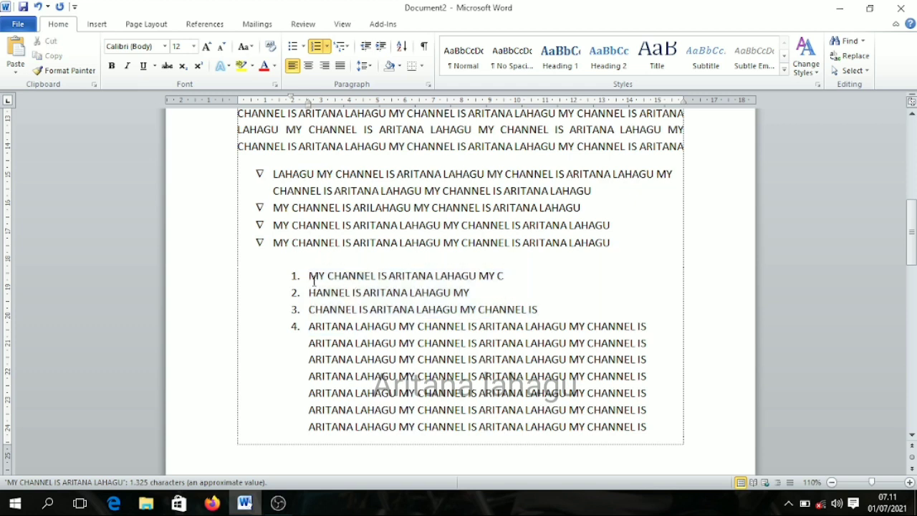
Reduce the number and text indents of the four numbered items so they line up with the bulleted list above
drag(310, 275, 397, 327)
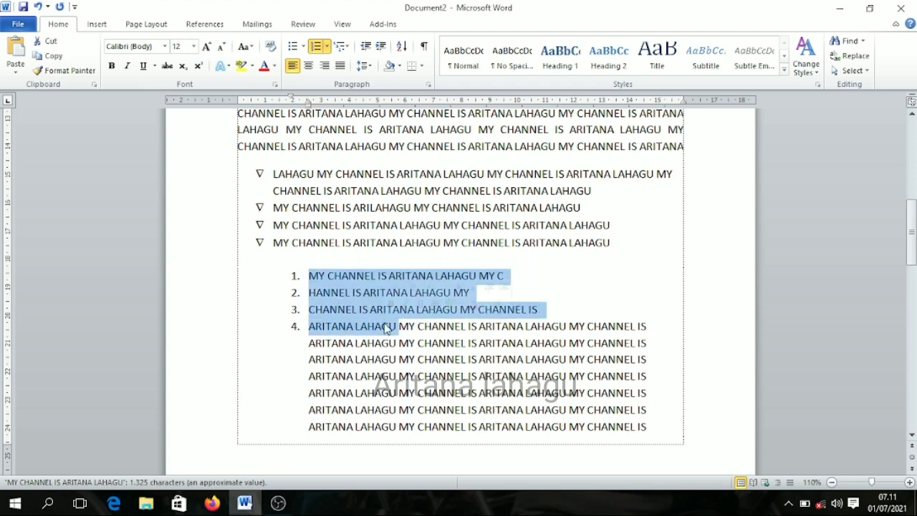
drag(292, 100, 253, 101)
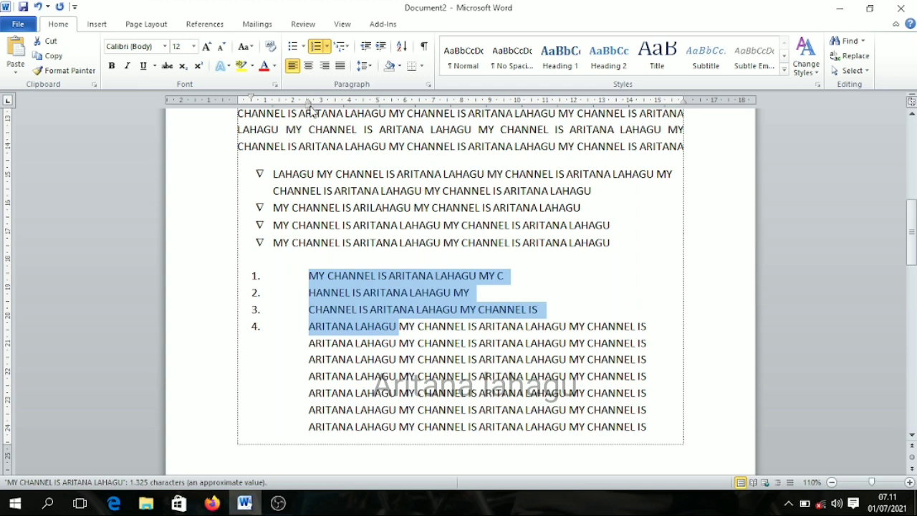
mouse_move(308, 105)
mouse_down()
mouse_move(277, 126)
mouse_move(274, 107)
mouse_up()
drag(215, 101, 262, 107)
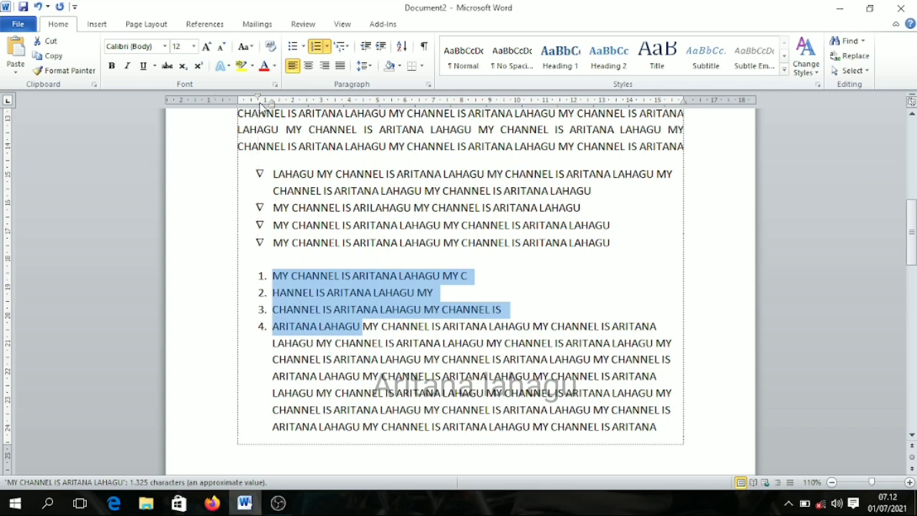
click(365, 341)
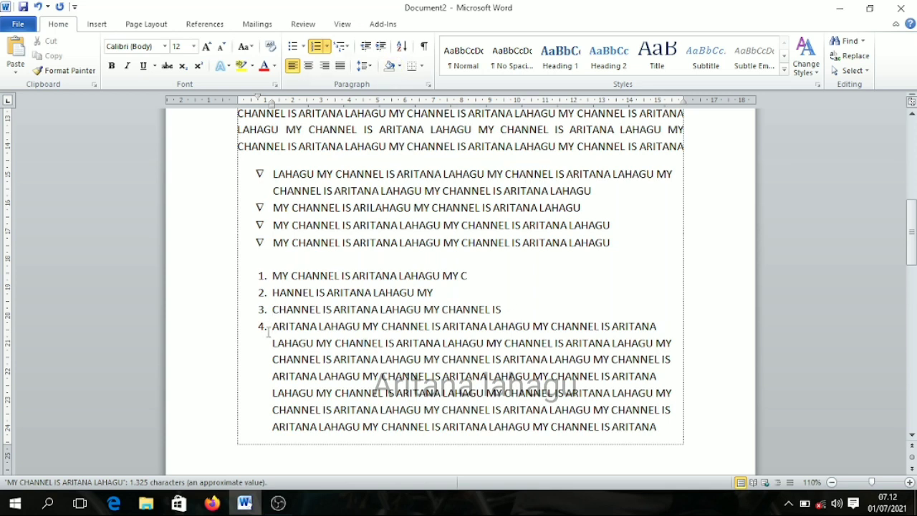
Preview the a) b) c) numbering format on the first three numbered items
drag(271, 330, 264, 273)
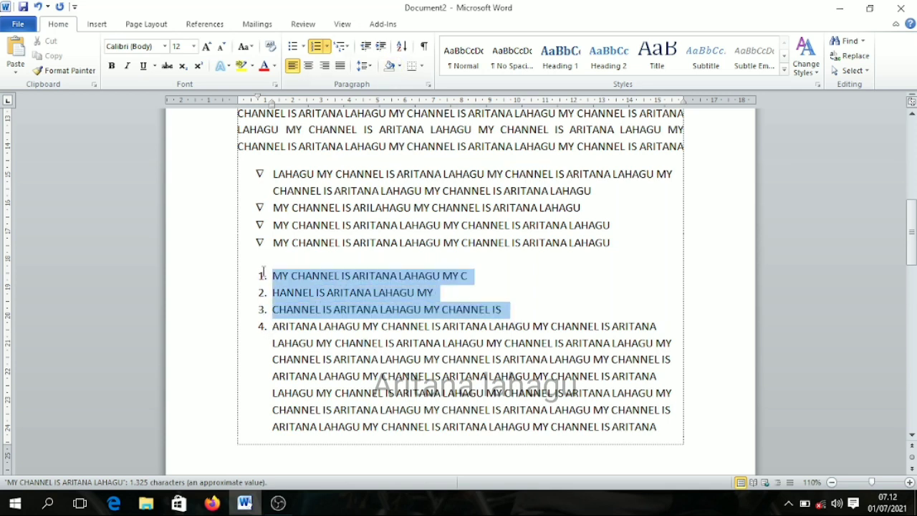
click(327, 47)
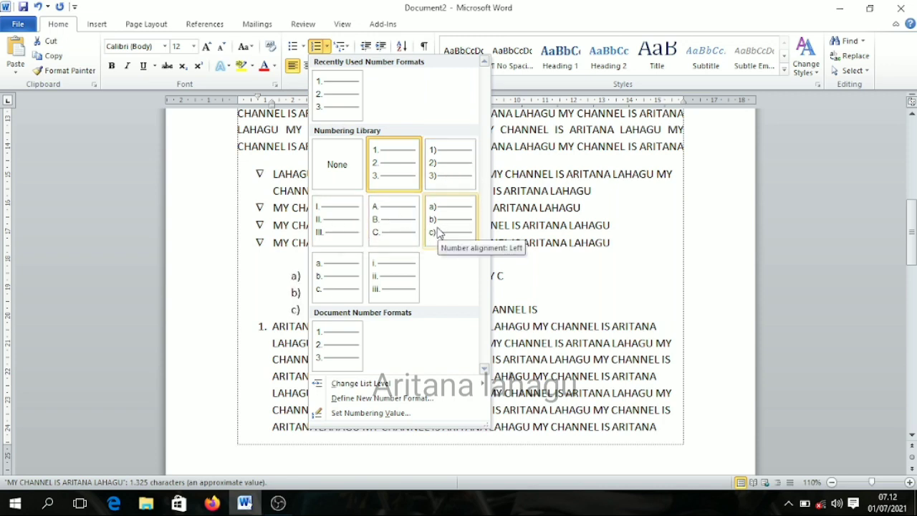
click(595, 337)
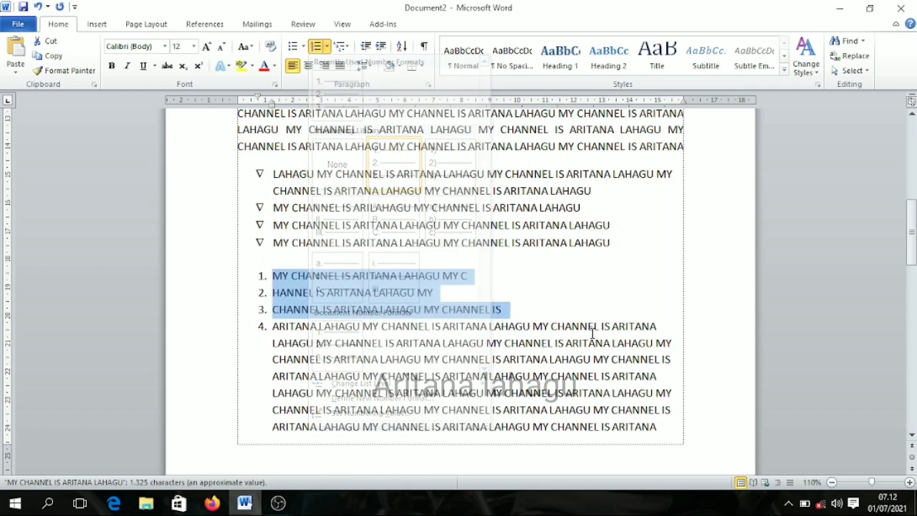
End the numbered list after a short fourth item and leave a blank line before the remaining text without numbers
click(531, 327)
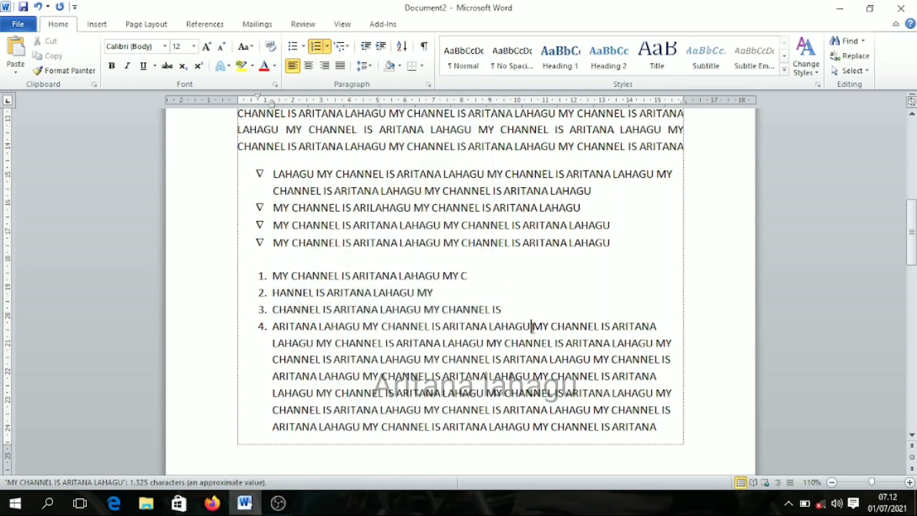
key(Return)
key(Return)
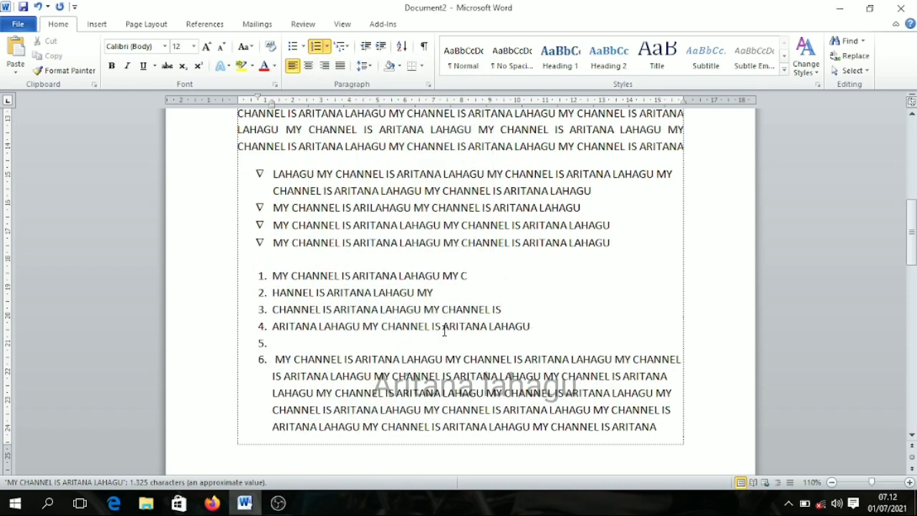
click(331, 342)
key(BackSpace)
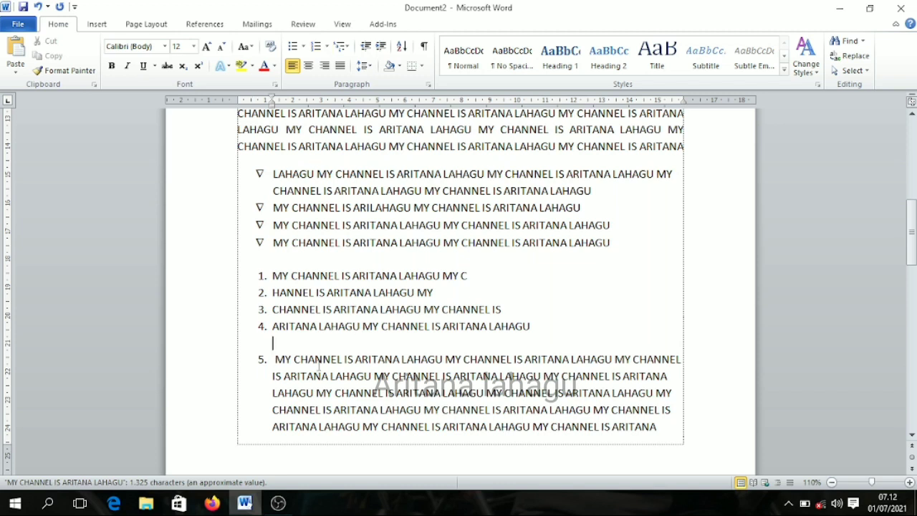
click(273, 361)
key(BackSpace)
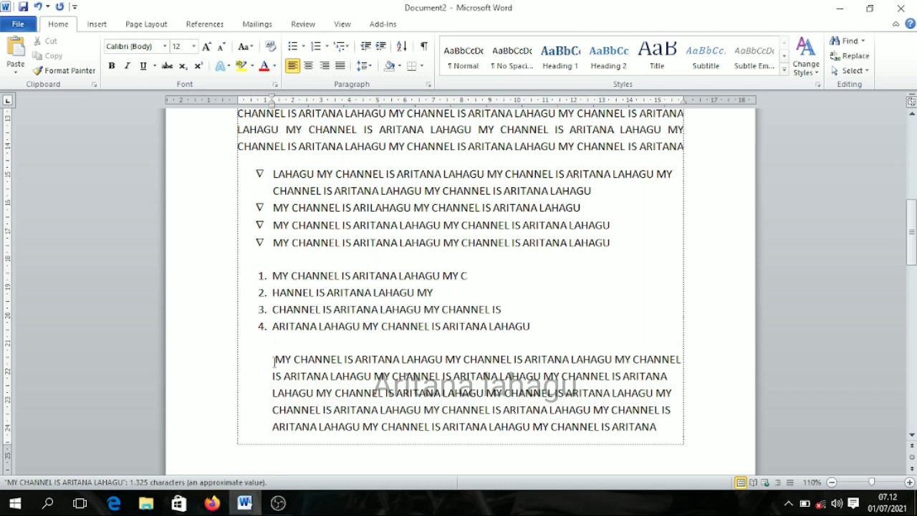
Delete the leading space of the remaining paragraph and apply the 1. 1.1. 1.1.1. multilevel list format to it
click(347, 48)
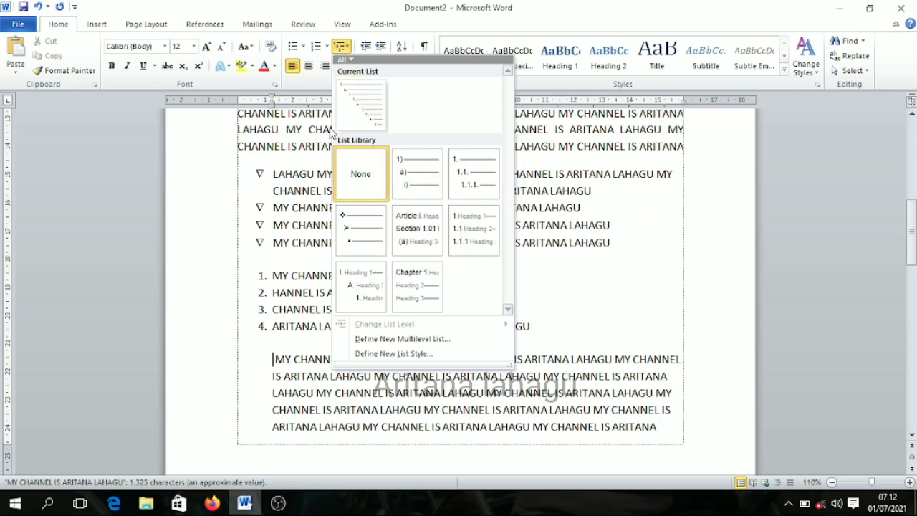
click(278, 356)
key(BackSpace)
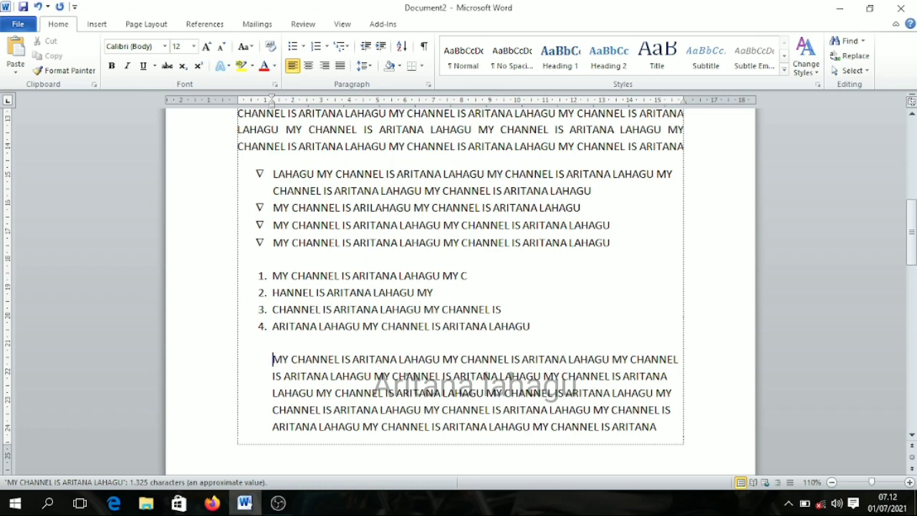
click(342, 46)
mouse_move(467, 185)
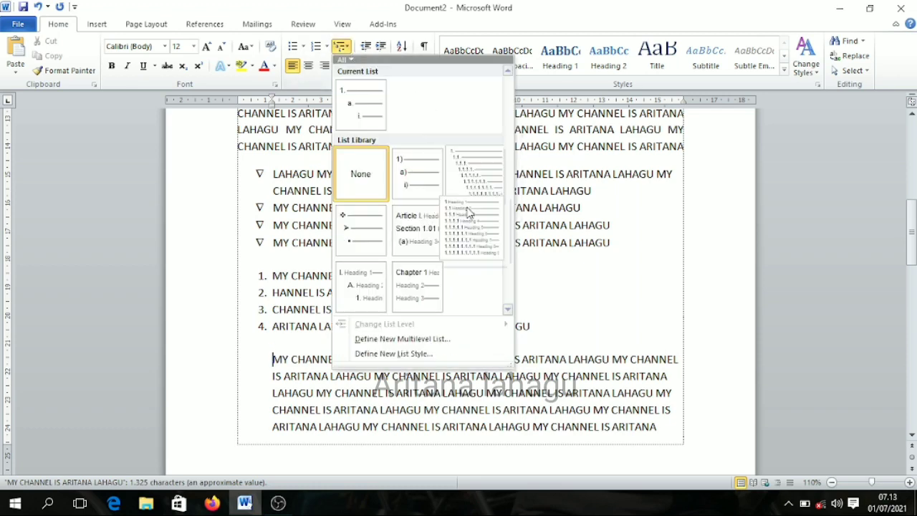
click(467, 185)
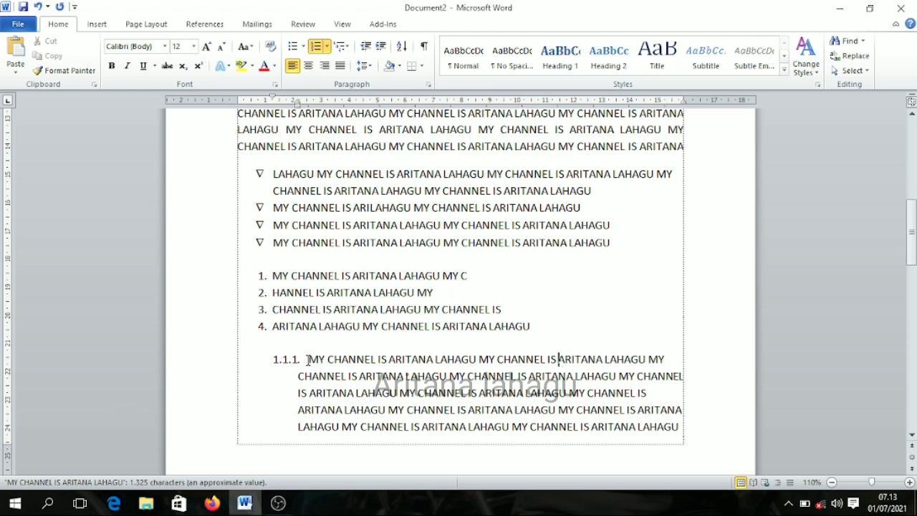
Break the multilevel-numbered paragraph into four items, 1.1.1. to 1.1.4
key(Return)
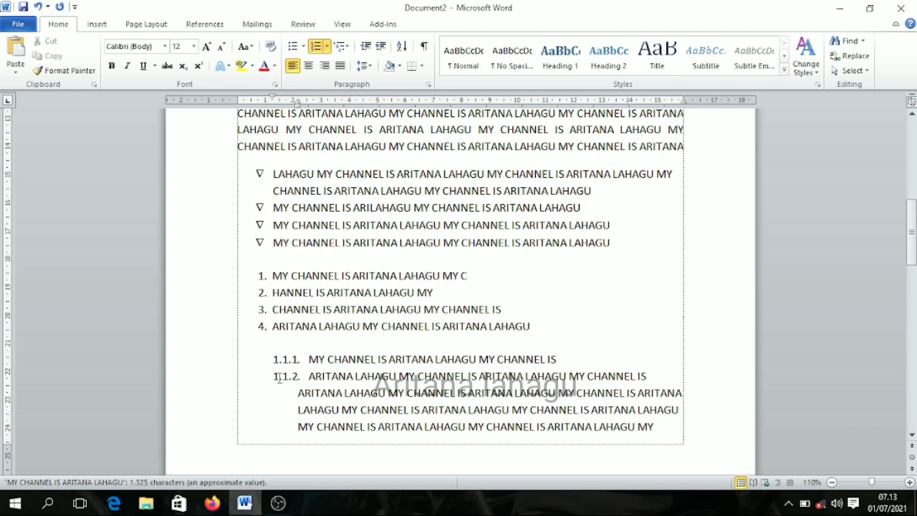
key(Return)
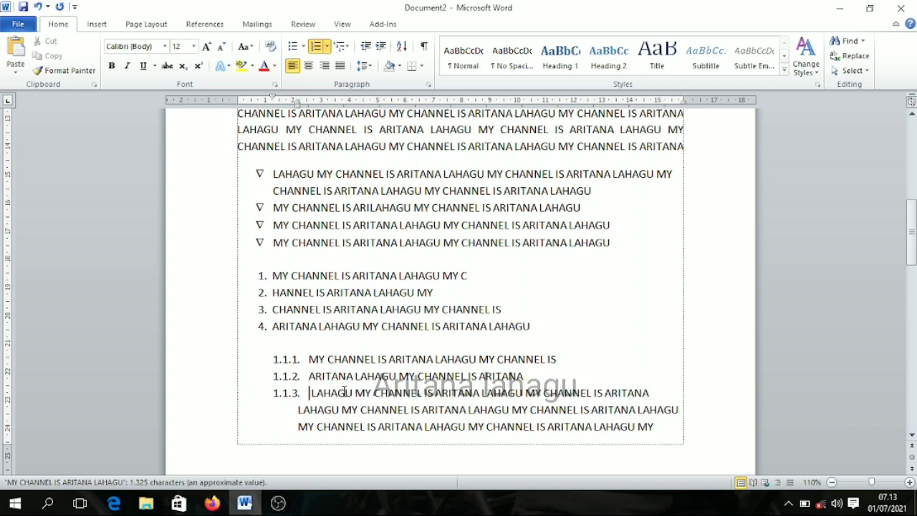
click(648, 392)
key(Return)
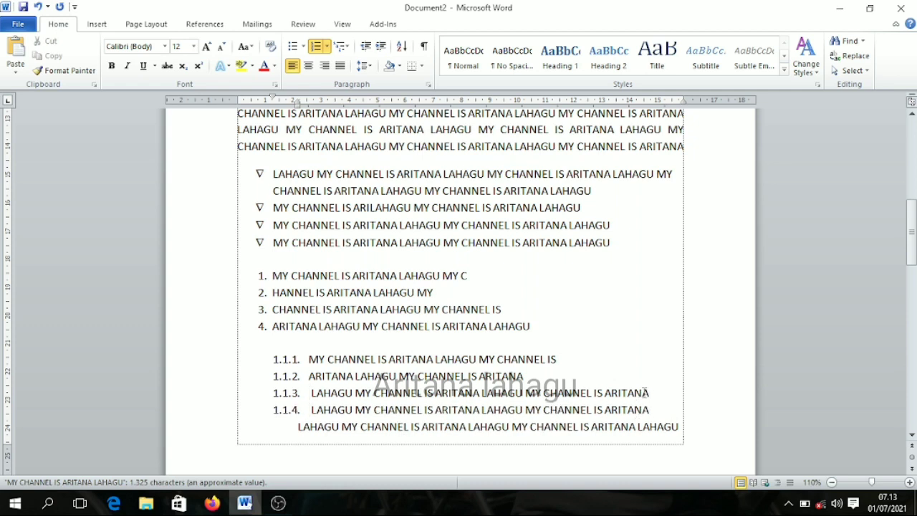
Set the line spacing of the three centred lines to 1,0
mouse_move(913, 232)
mouse_down()
mouse_move(913, 216)
mouse_move(912, 258)
mouse_move(913, 229)
mouse_up()
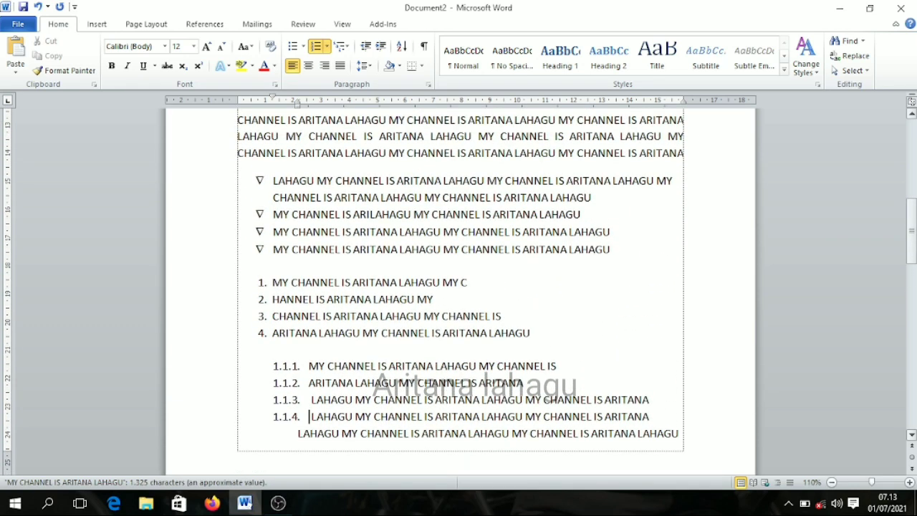
click(366, 66)
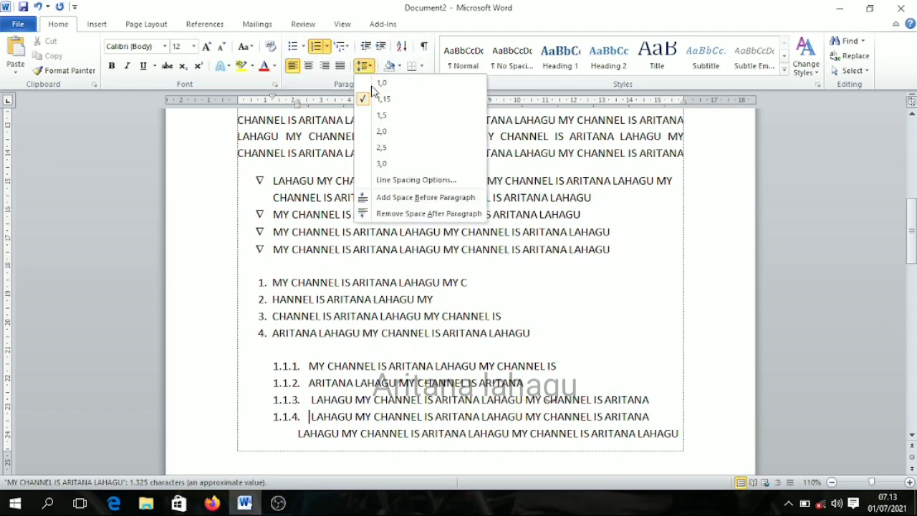
drag(914, 248, 915, 195)
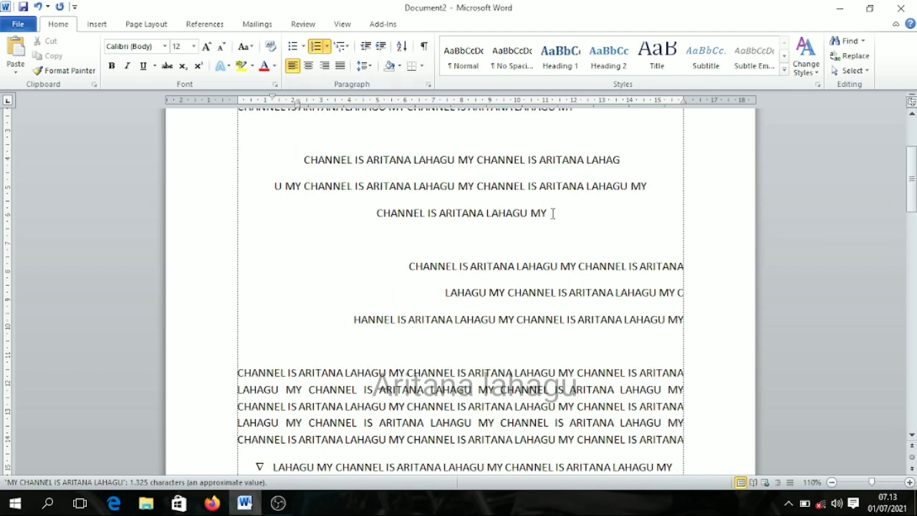
drag(550, 213, 471, 168)
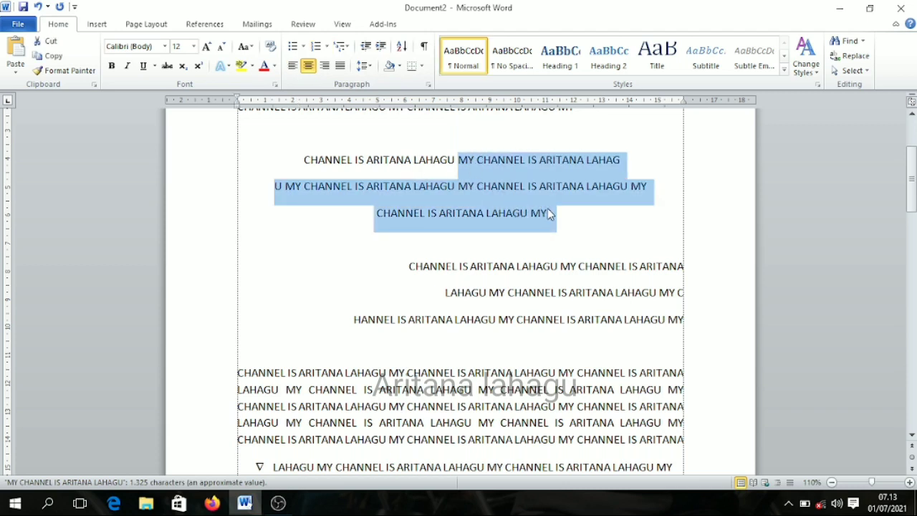
click(372, 67)
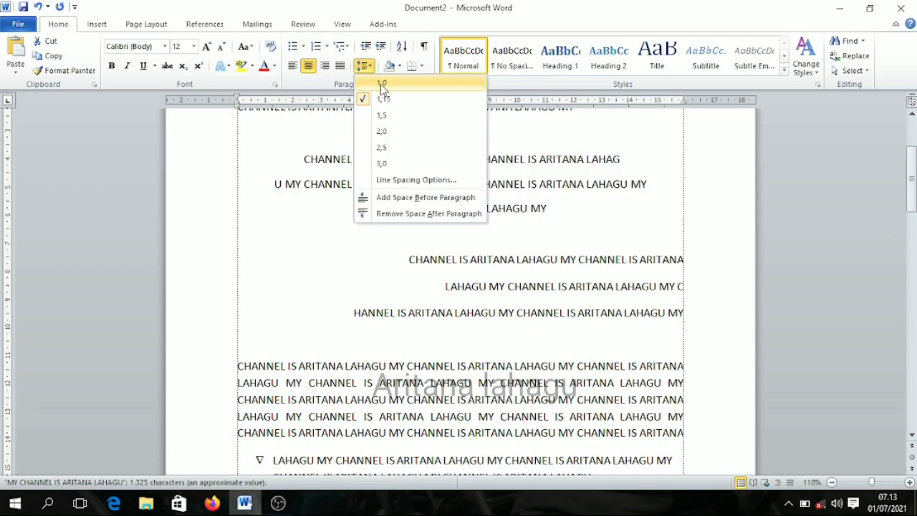
click(381, 83)
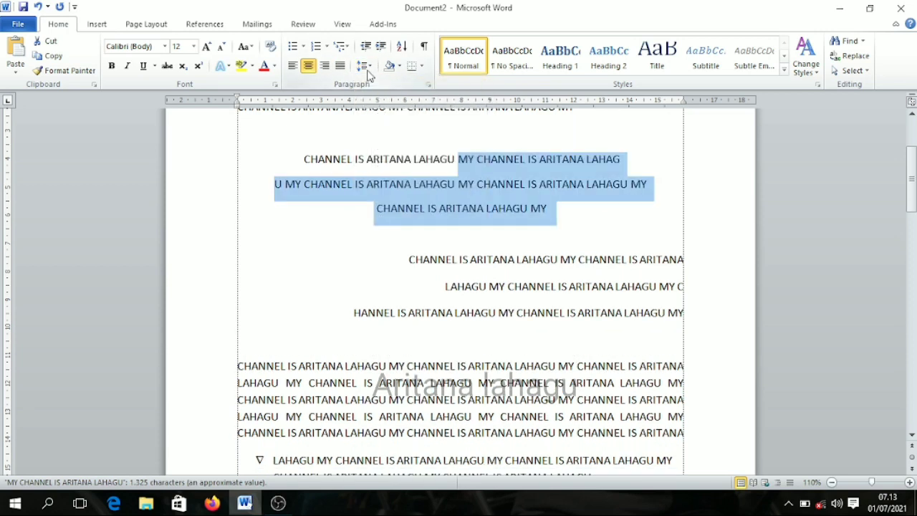
click(374, 66)
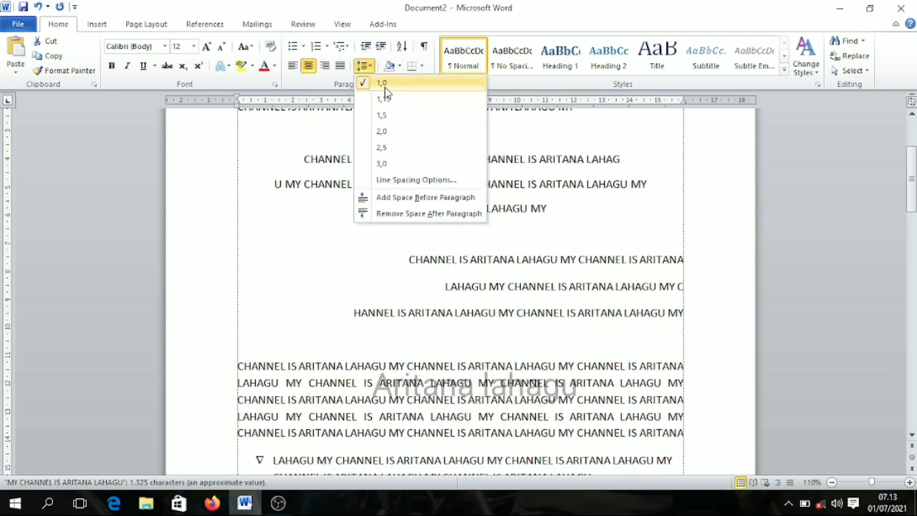
click(385, 86)
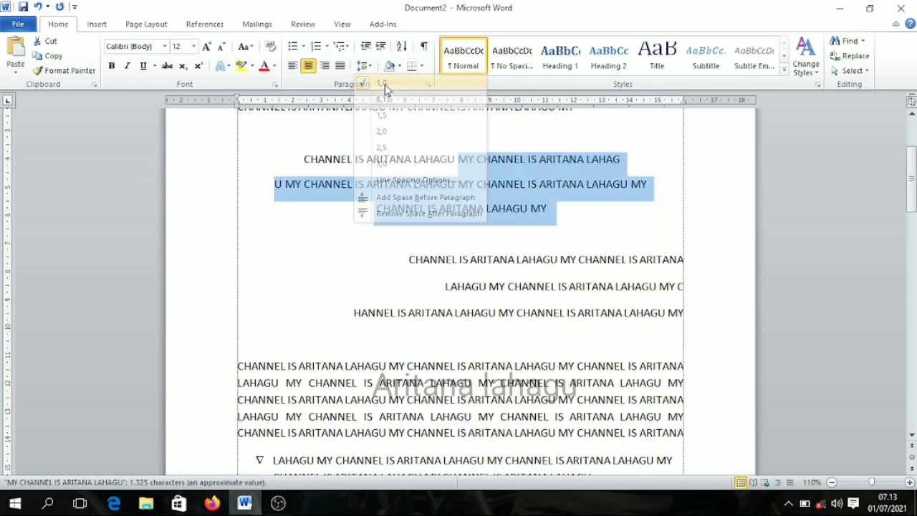
Set the spacing after the three centred lines to 0 pt
click(149, 24)
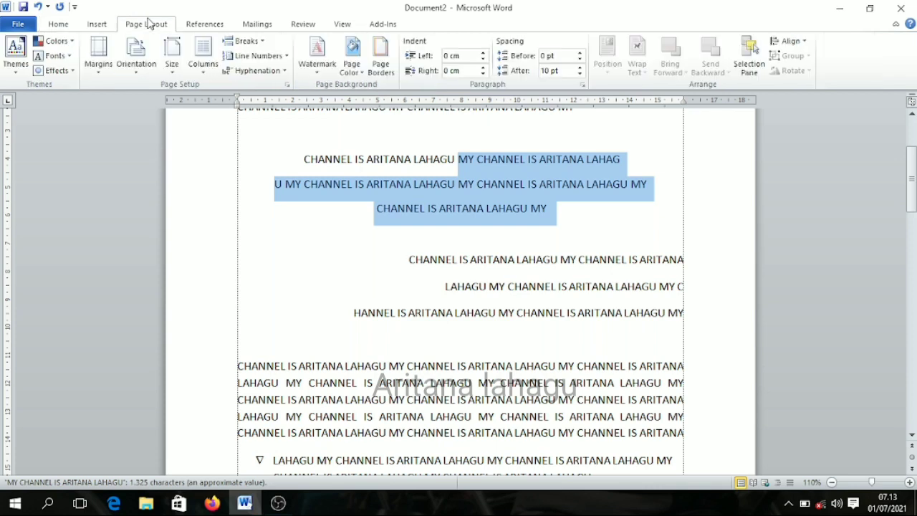
click(582, 66)
click(581, 73)
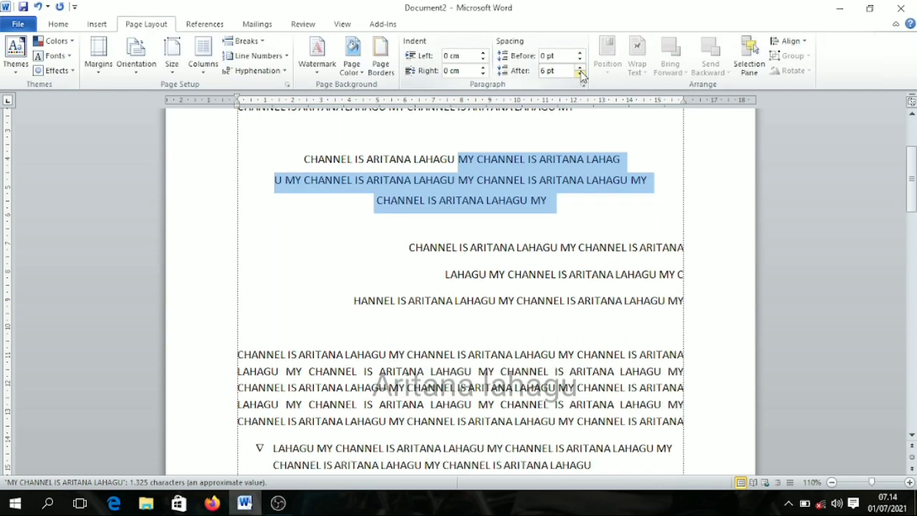
click(581, 74)
click(563, 160)
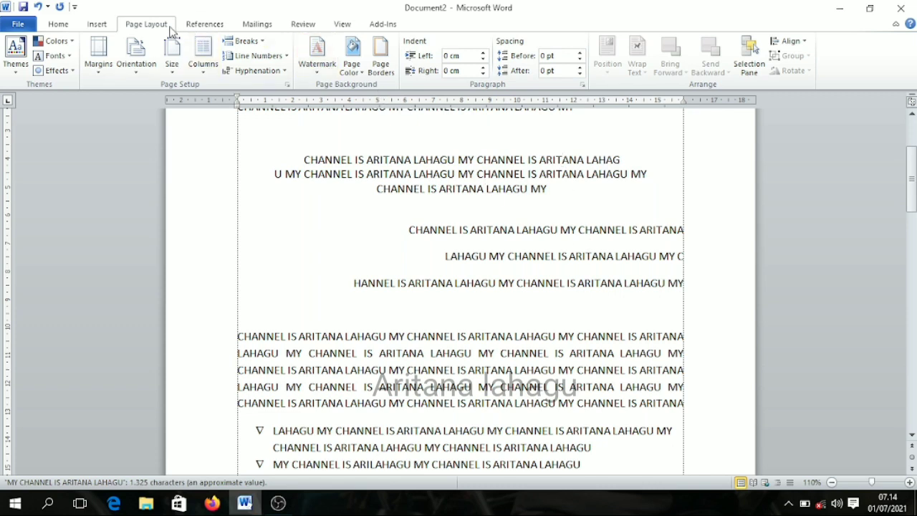
Preview 1,5 line spacing on the three right-aligned lines
click(100, 26)
click(64, 28)
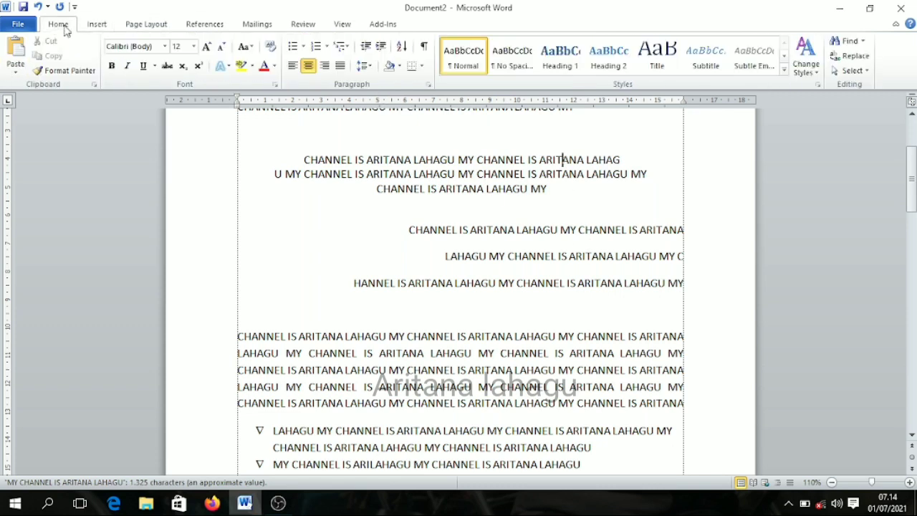
drag(686, 289, 445, 237)
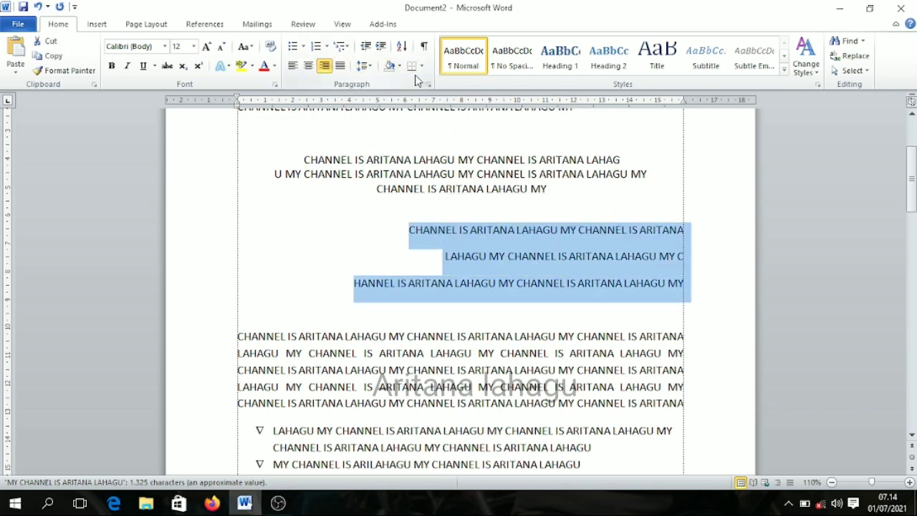
click(364, 66)
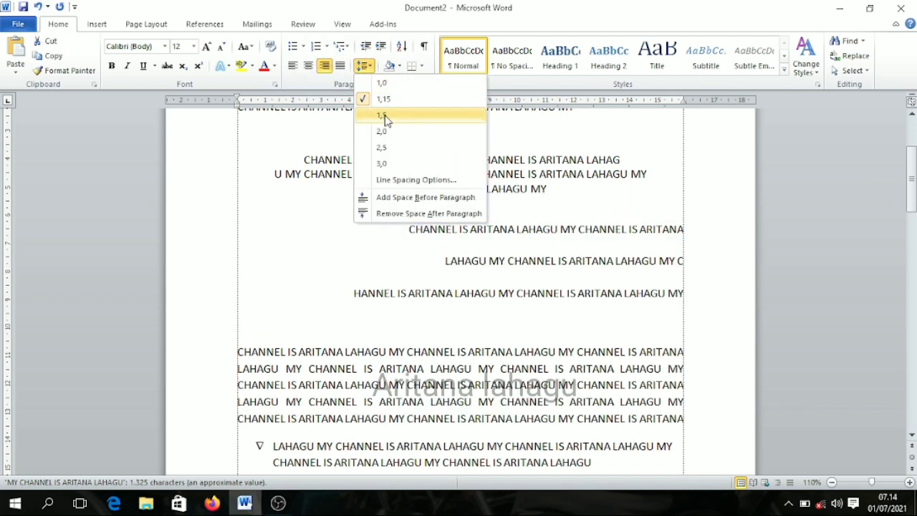
Preview black paragraph shading on the second of the three centred lines
drag(912, 204, 912, 184)
drag(573, 206, 364, 180)
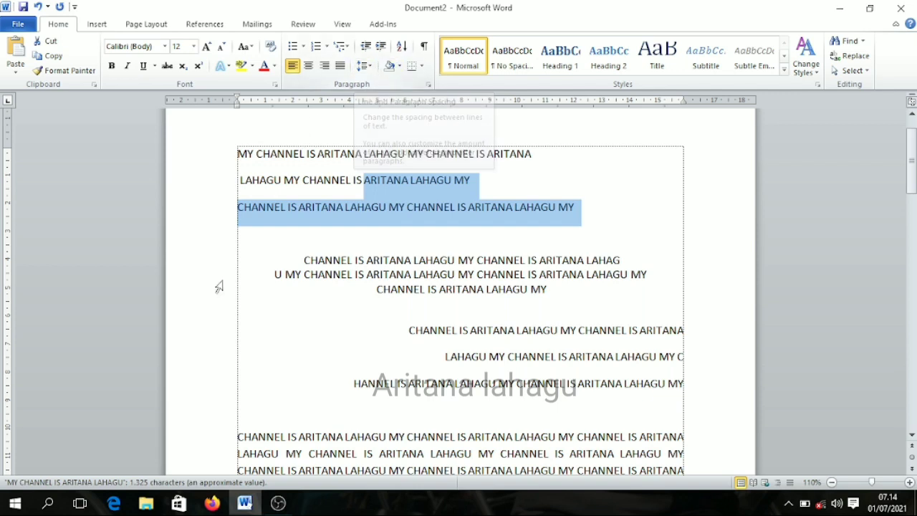
click(239, 274)
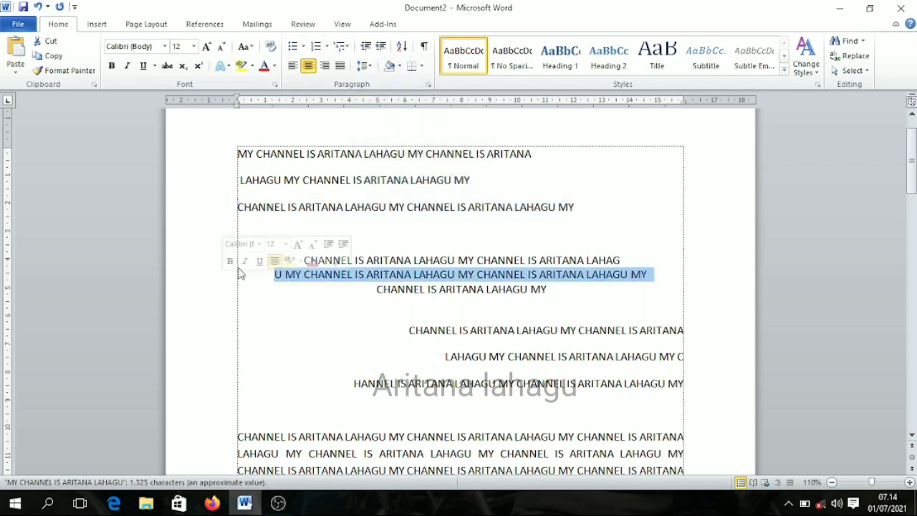
click(399, 67)
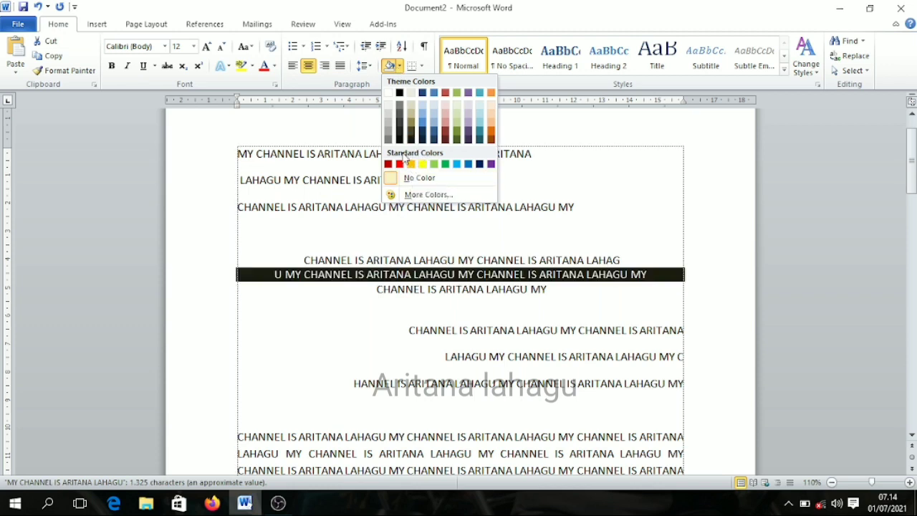
click(258, 286)
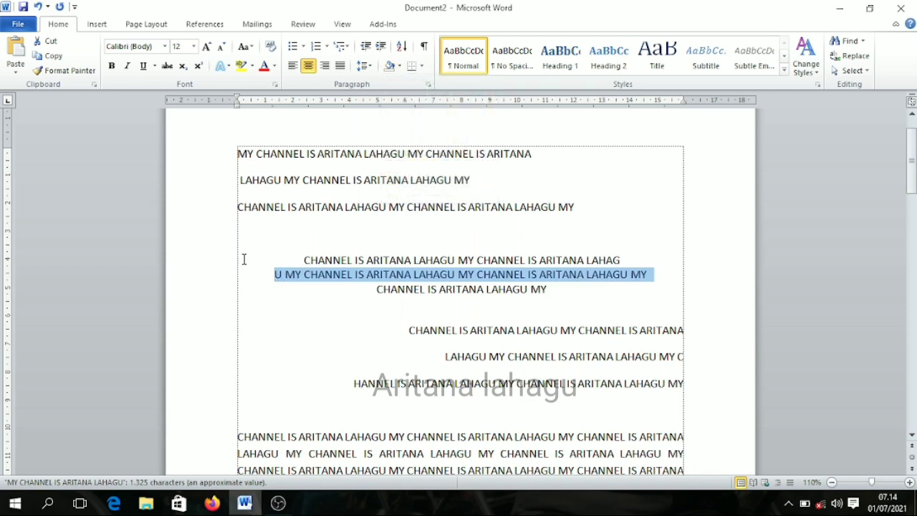
click(239, 259)
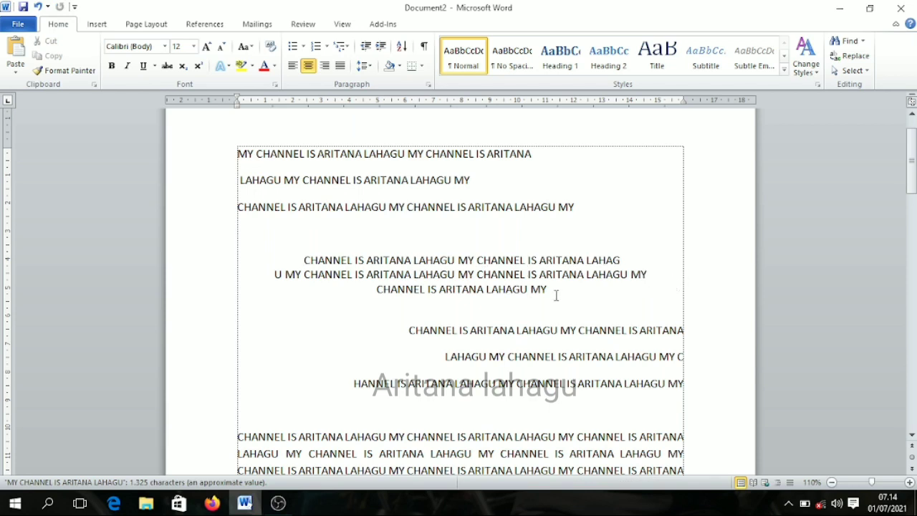
Shade the three centred lines with the standard orange colour
drag(556, 295, 286, 258)
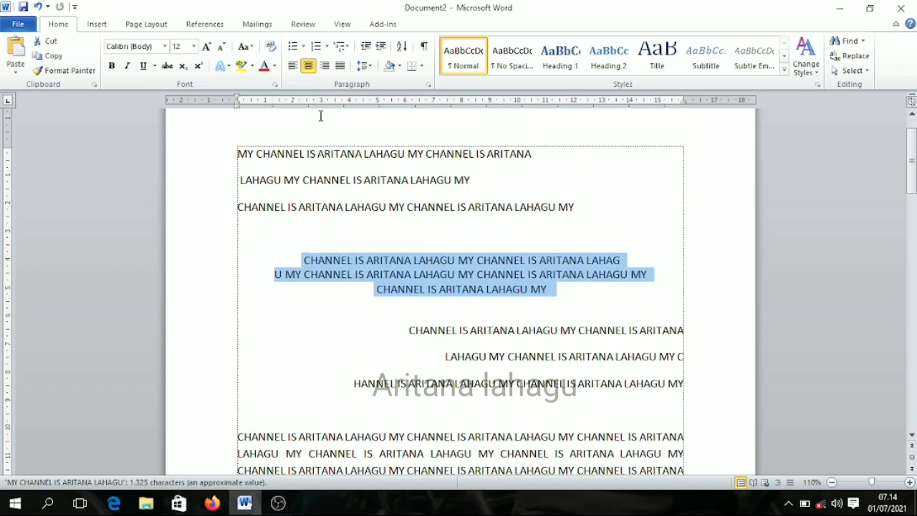
click(399, 65)
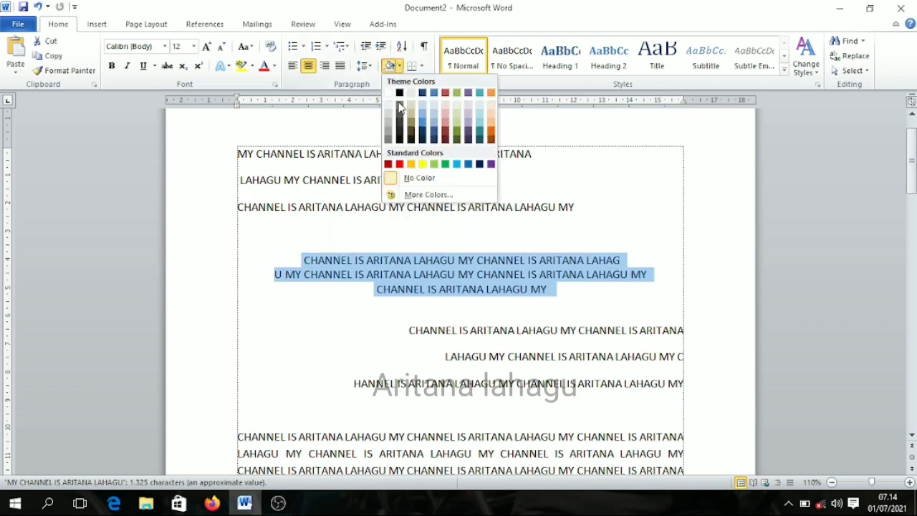
click(411, 164)
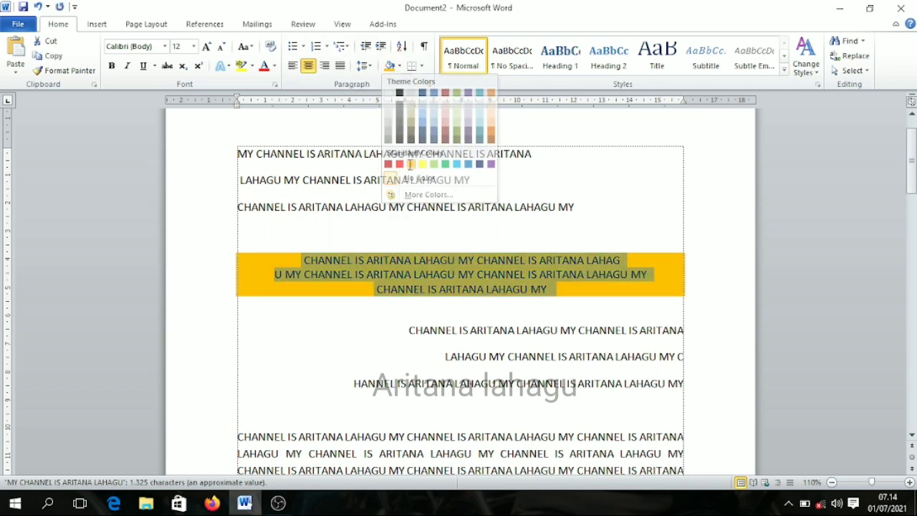
click(353, 343)
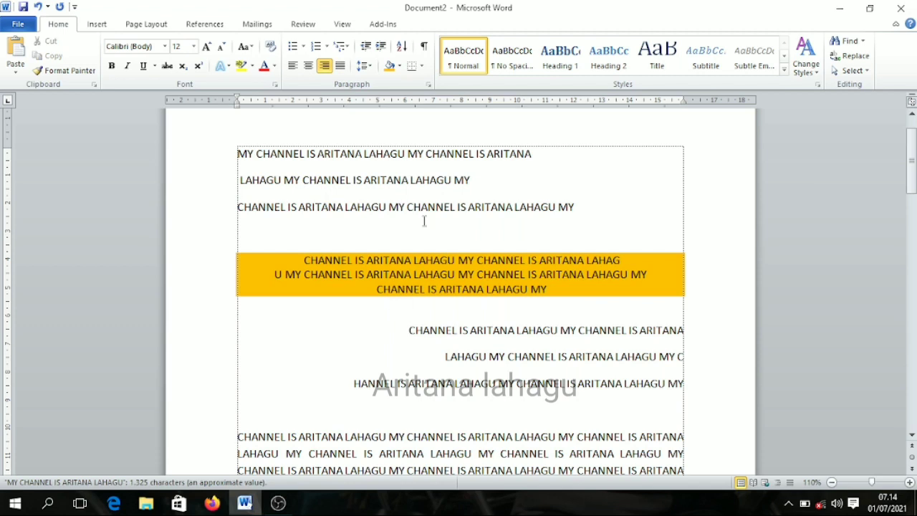
Apply outside borders to the three left-aligned lines at the start of the document
click(422, 66)
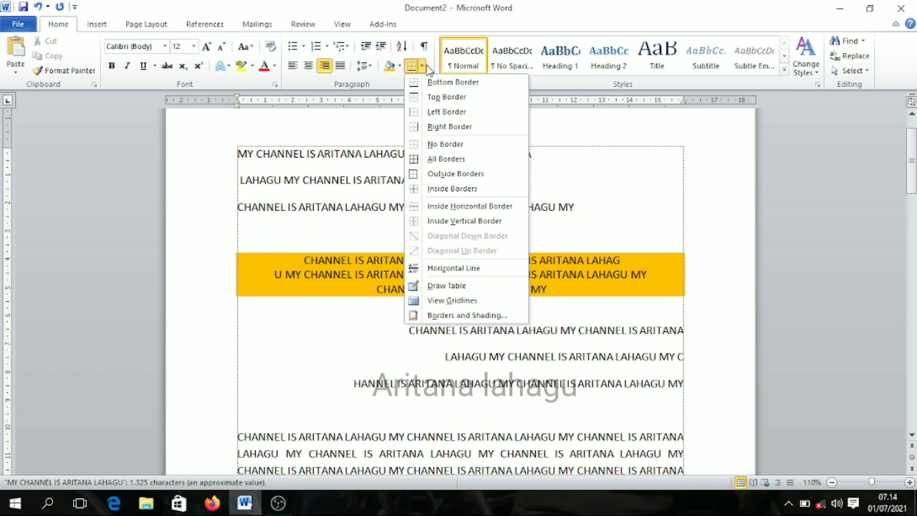
click(344, 287)
drag(303, 260, 513, 284)
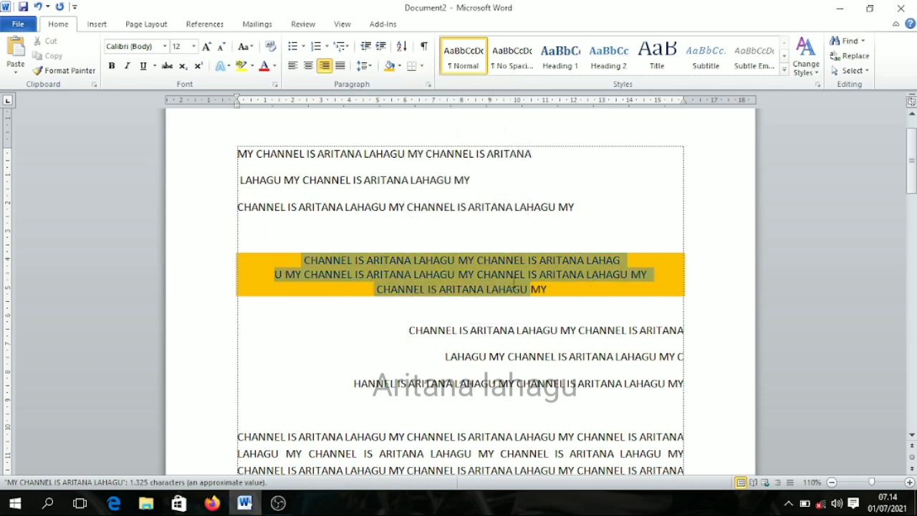
drag(577, 207, 239, 155)
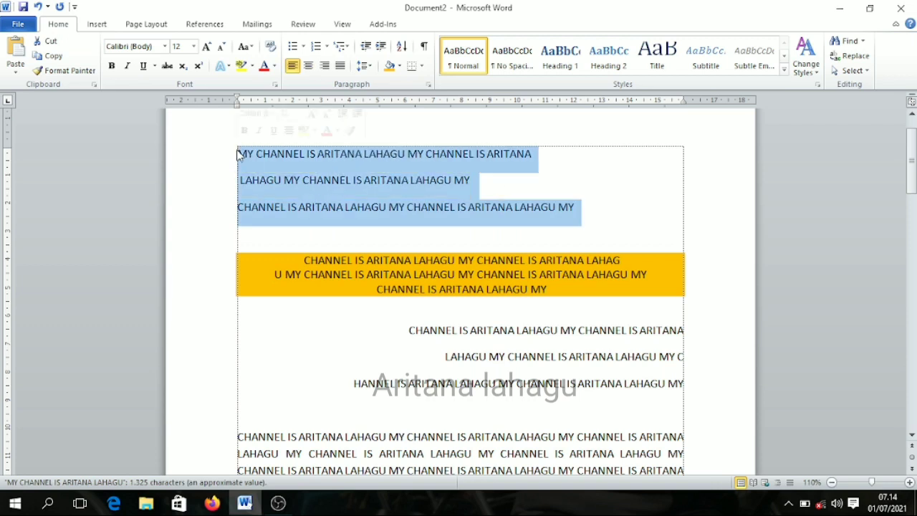
click(425, 67)
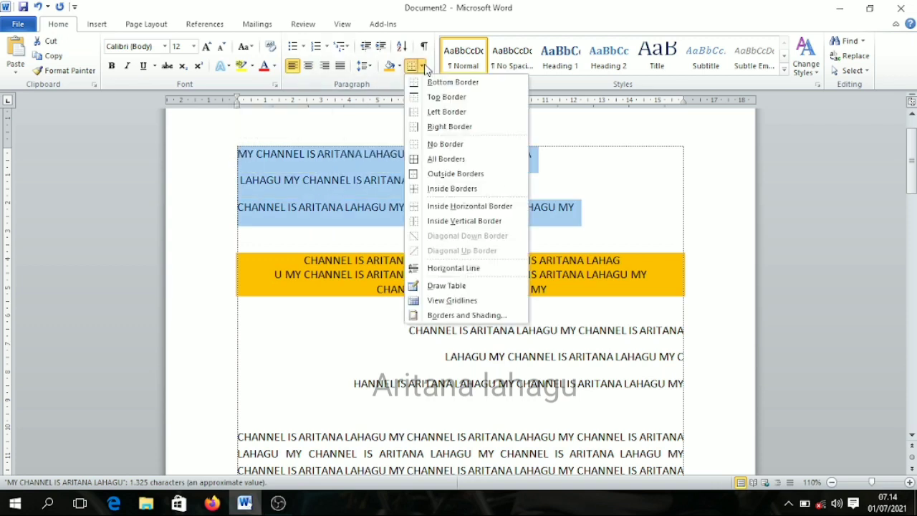
click(440, 174)
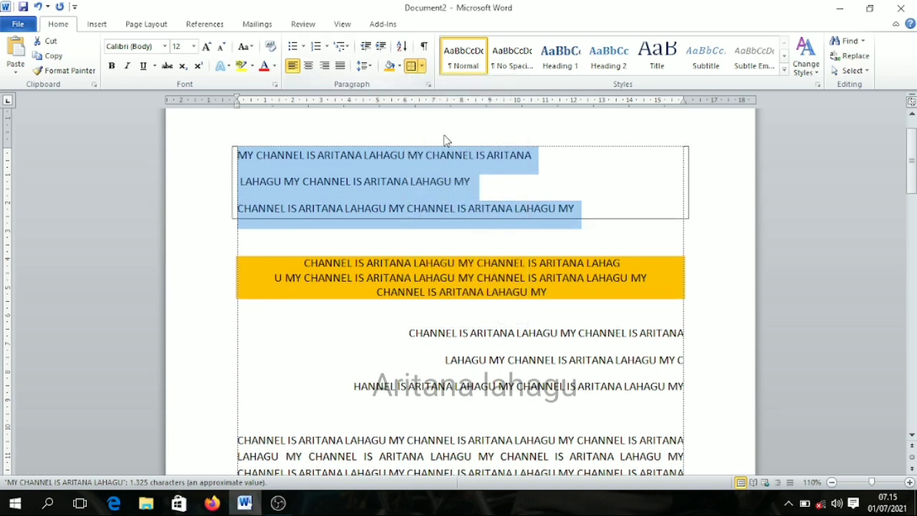
Add inside borders between the three left-aligned lines
click(423, 66)
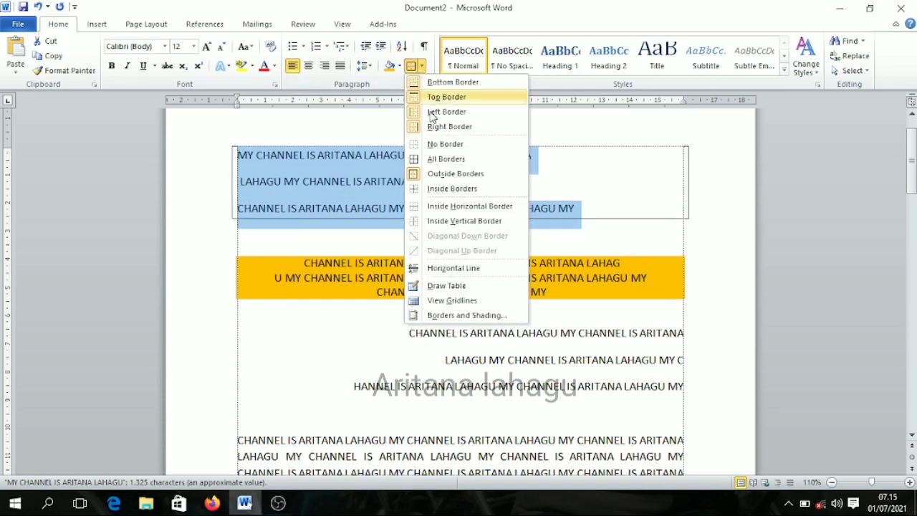
click(434, 190)
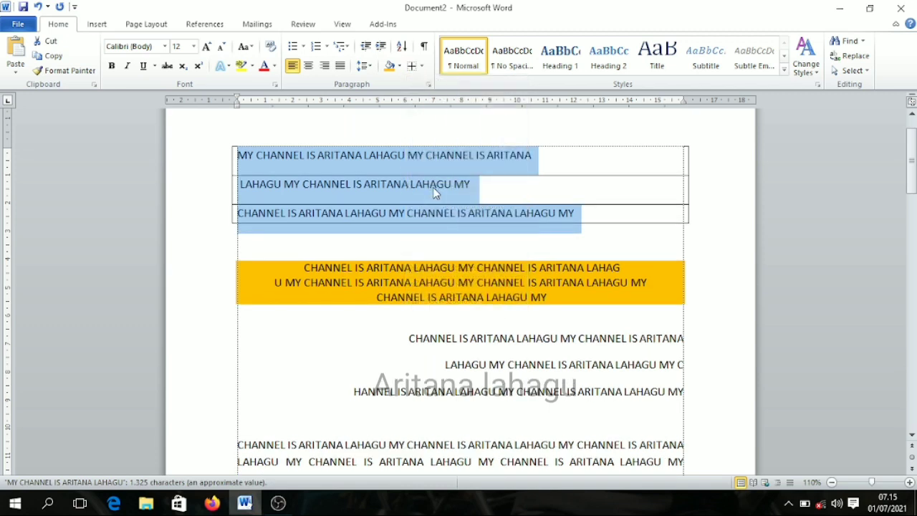
click(384, 236)
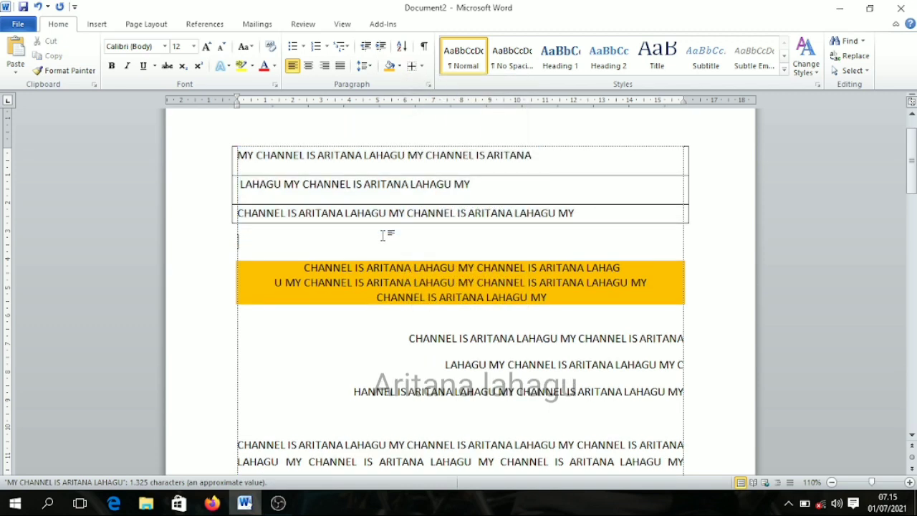
Undo the inside and outside borders on the three left-aligned lines
key(ctrl+z)
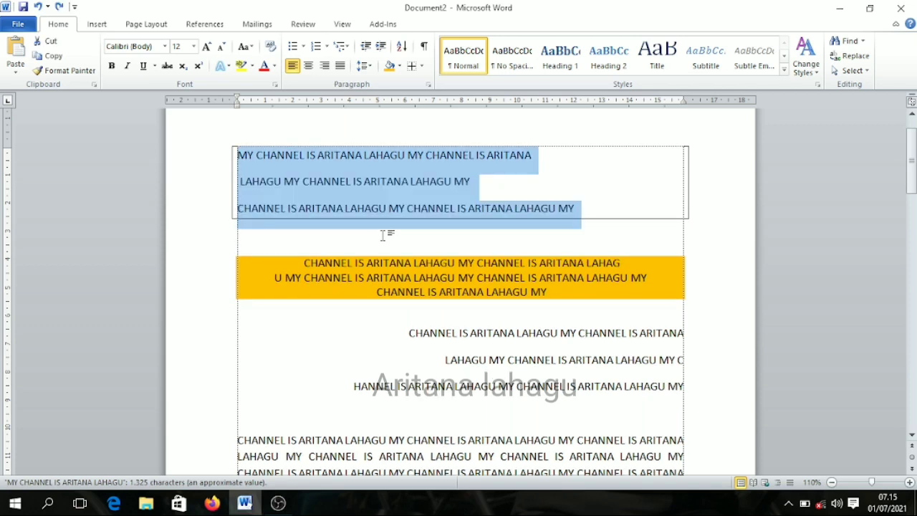
key(ctrl+z)
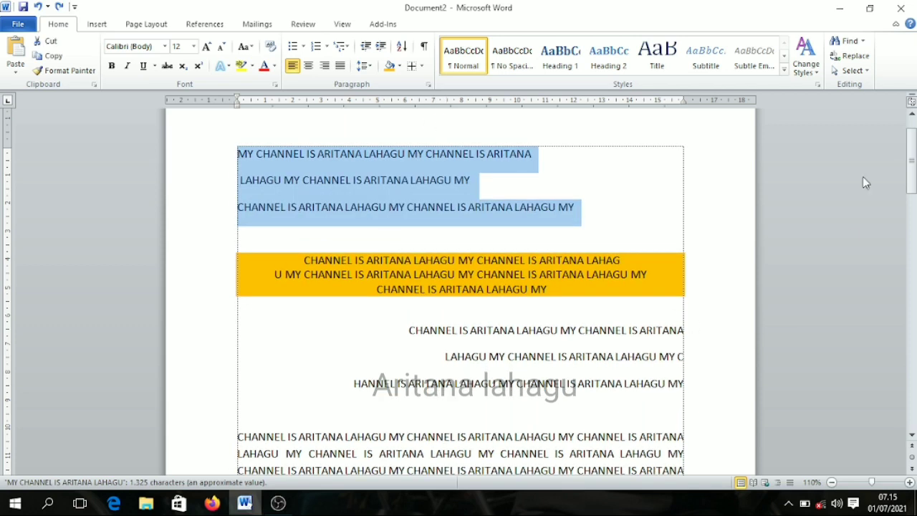
Apply all borders to the three right-aligned lines and the empty paragraph below them
drag(915, 156, 915, 162)
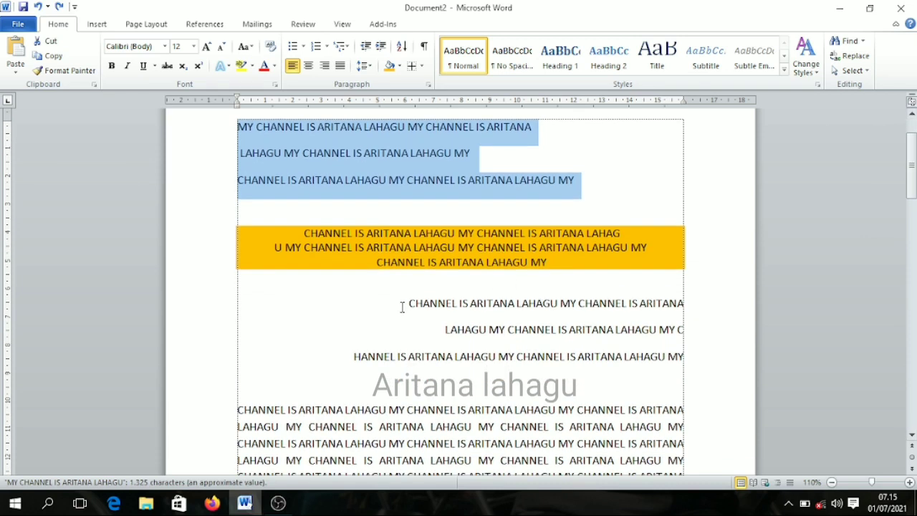
drag(402, 307, 531, 393)
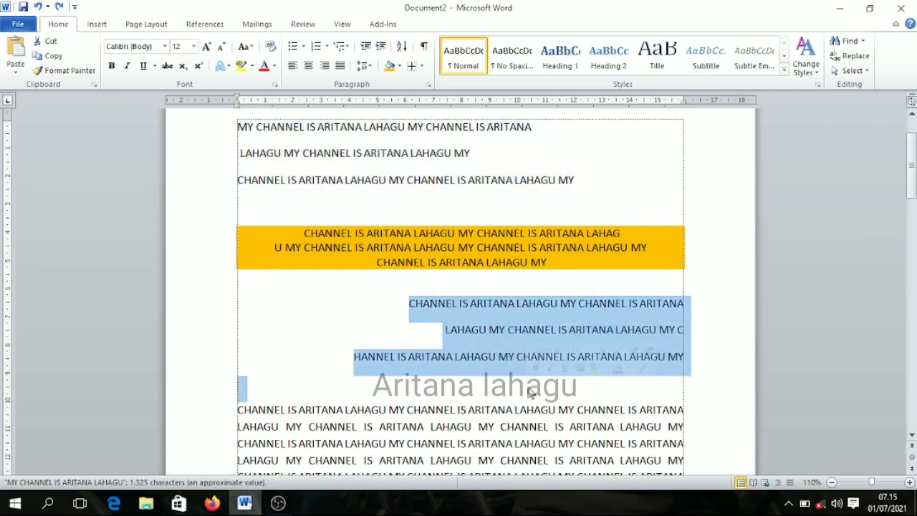
click(423, 66)
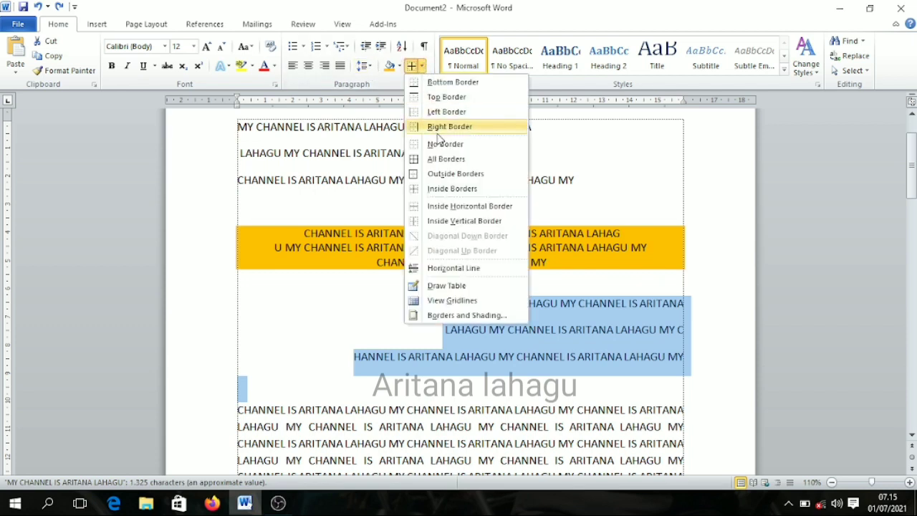
click(443, 160)
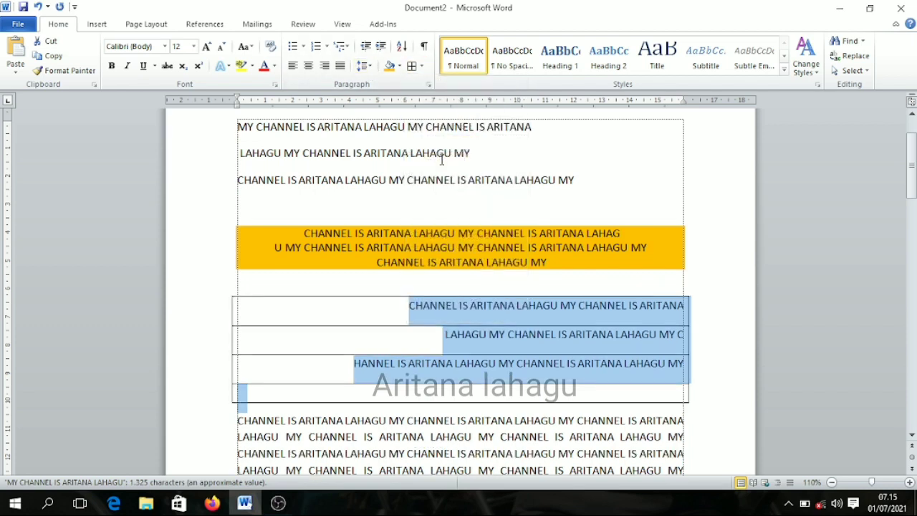
click(536, 334)
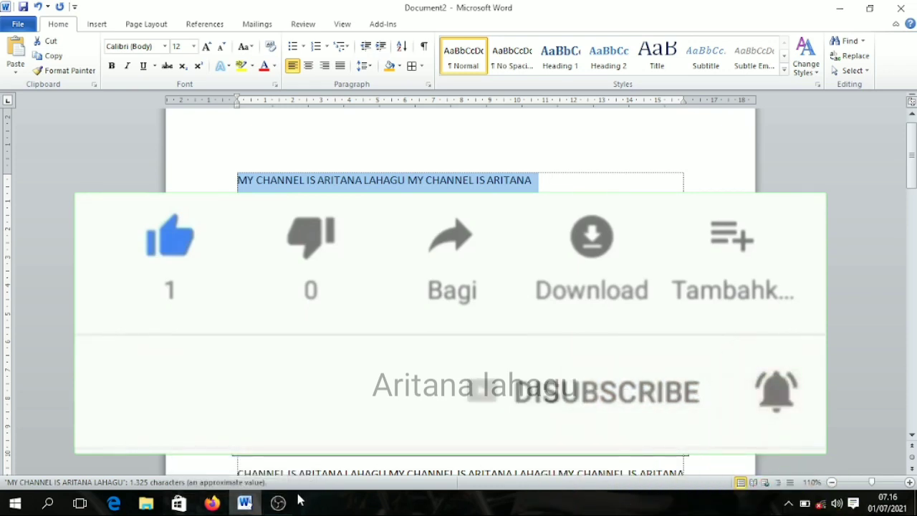
mouse_move(281, 506)
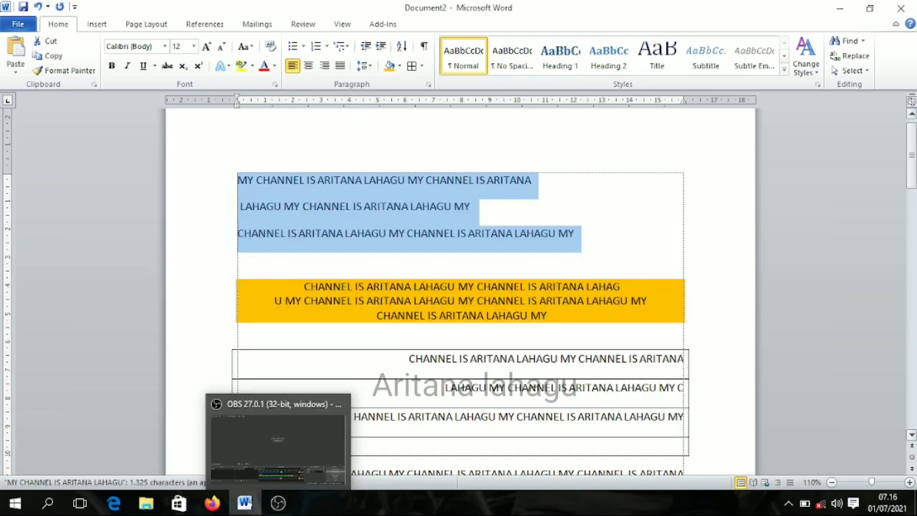
drag(912, 158, 912, 179)
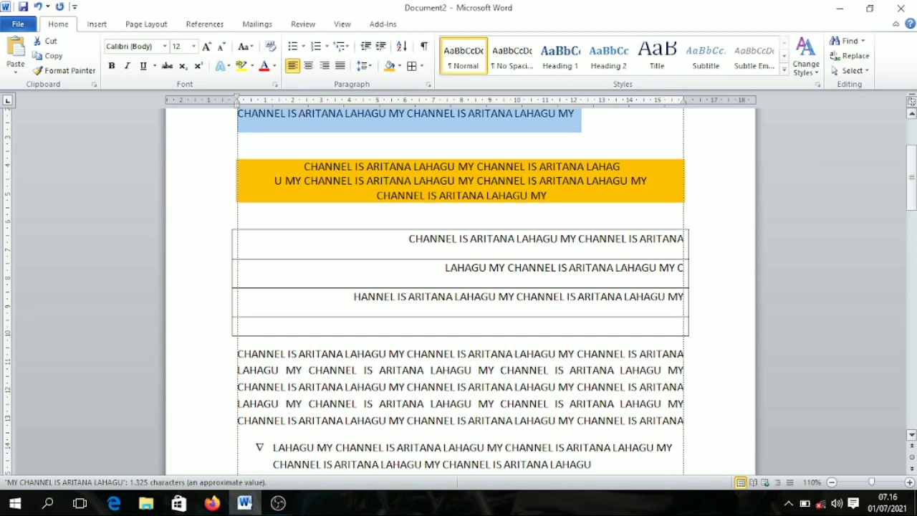